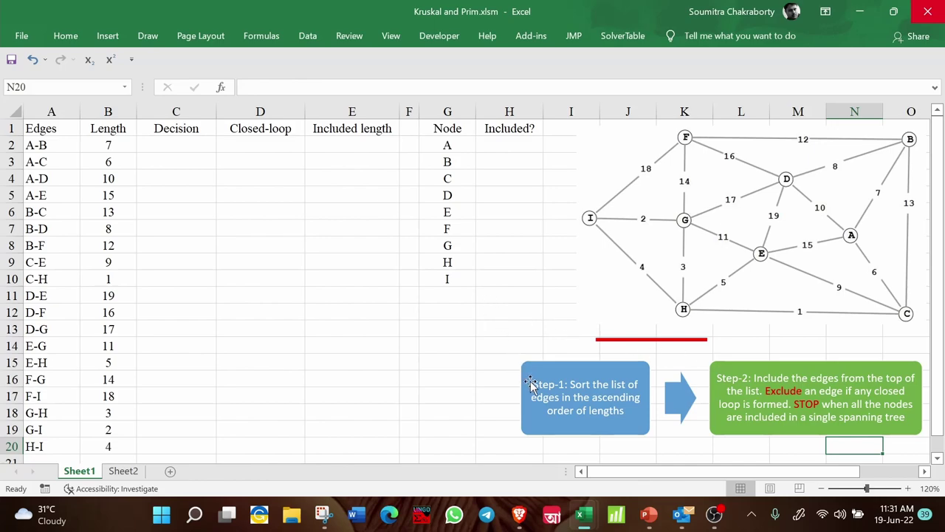
Review the Step-1 sorting instruction together with the edge names in A2:A20 and the lengths in B2:B20.
{"action": "left_click", "coordinate": [570, 384]}
{"action": "left_click_drag", "start_coordinate": [570, 384], "coordinate": [629, 426]}
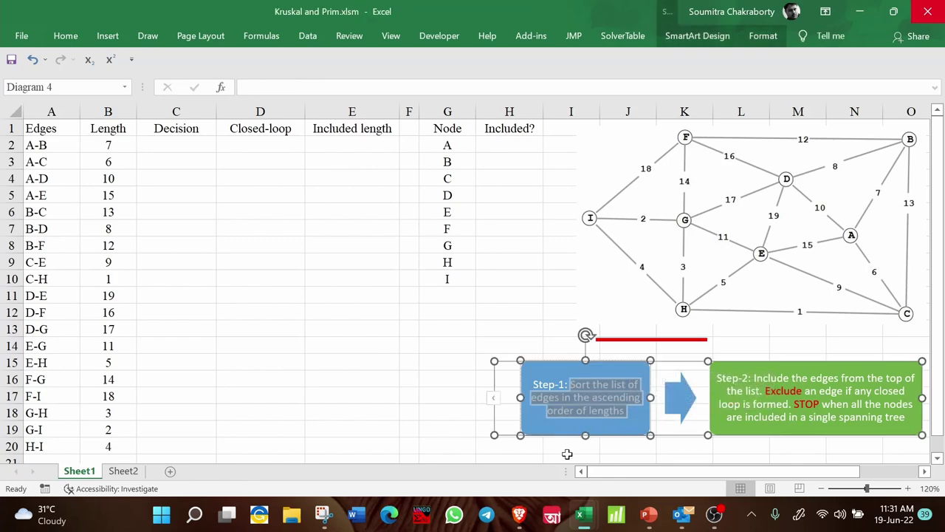
{"action": "left_click", "coordinate": [358, 309]}
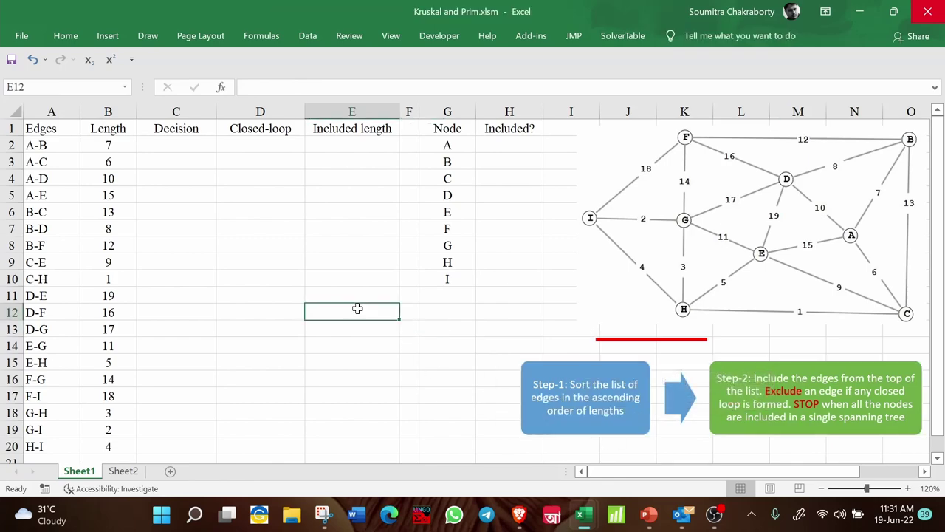
{"action": "left_click", "coordinate": [57, 150]}
{"action": "left_click_drag", "start_coordinate": [57, 153], "coordinate": [50, 446]}
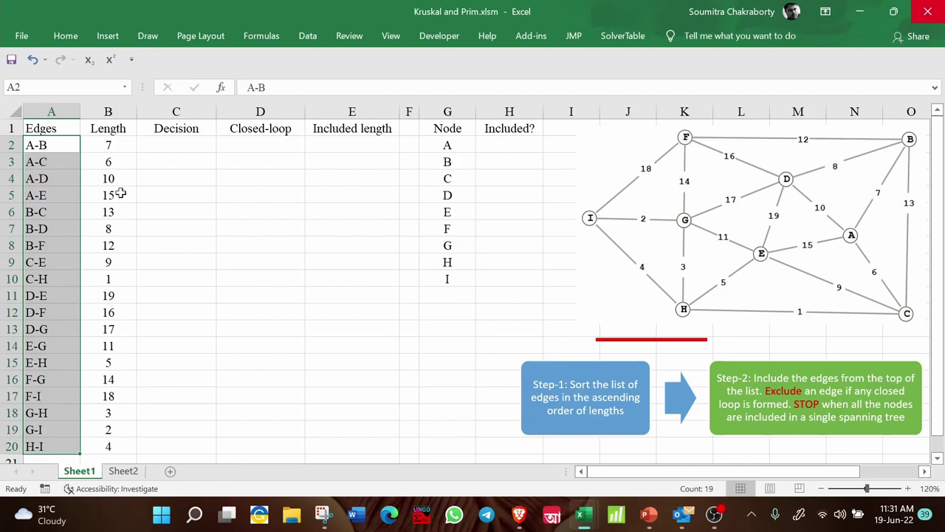
{"action": "left_click_drag", "start_coordinate": [109, 140], "coordinate": [110, 446]}
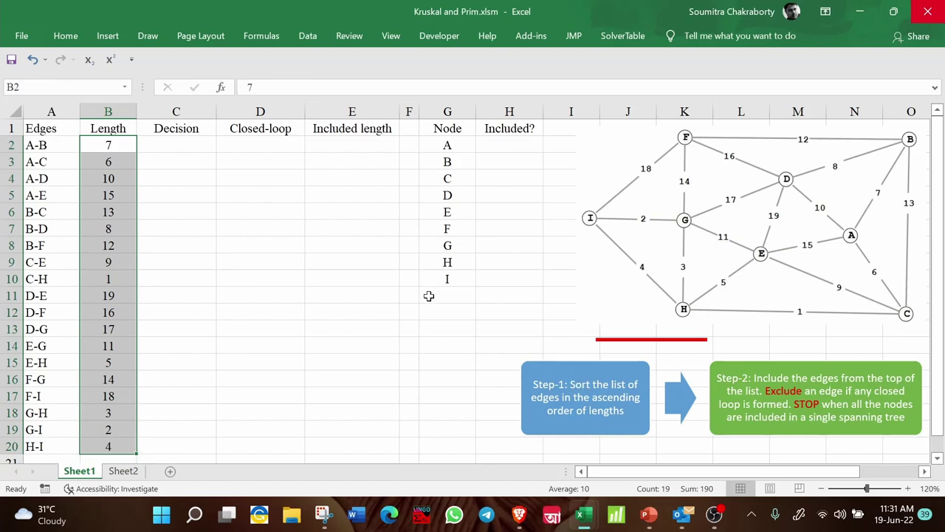
Sort the edge table A1:B20 by Length from smallest to largest, treating the first row as headers.
{"action": "left_click_drag", "start_coordinate": [47, 130], "coordinate": [113, 443]}
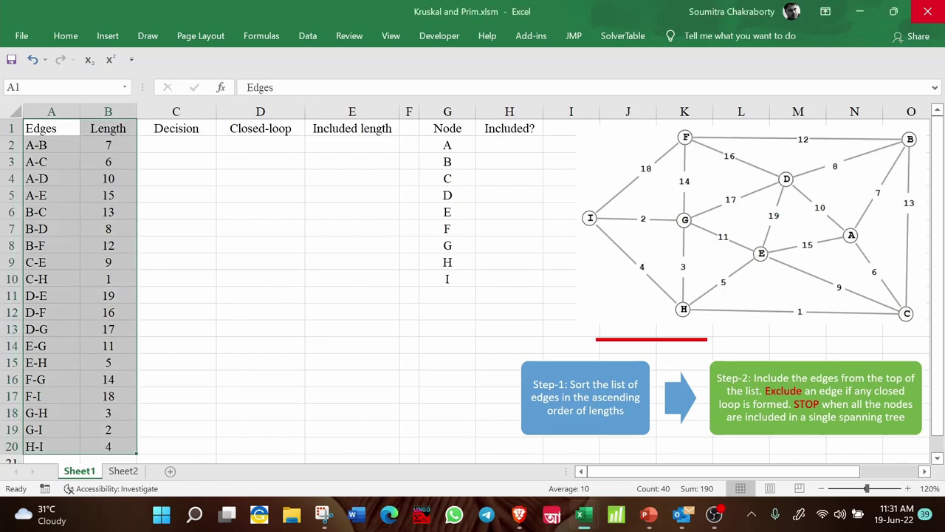
{"action": "left_click", "coordinate": [308, 36]}
{"action": "left_click", "coordinate": [269, 78]}
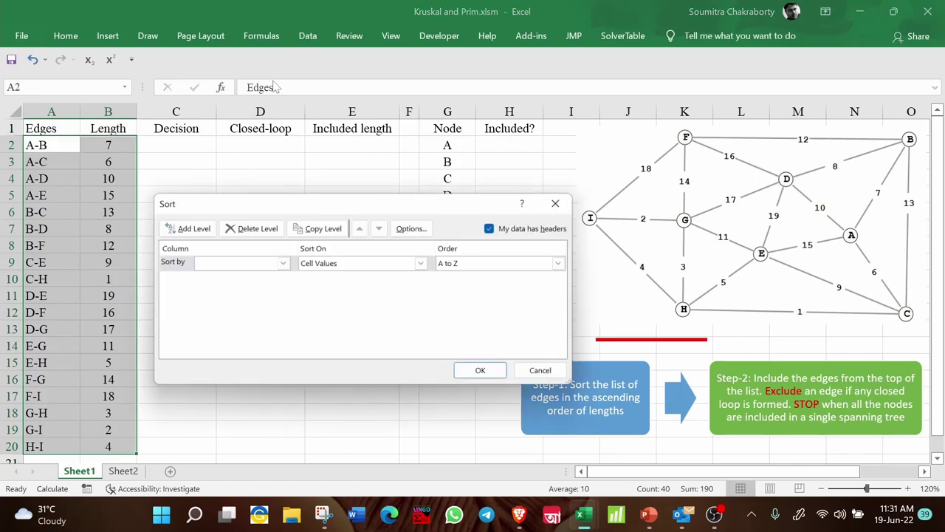
{"action": "left_click", "coordinate": [281, 263]}
{"action": "left_click", "coordinate": [243, 288]}
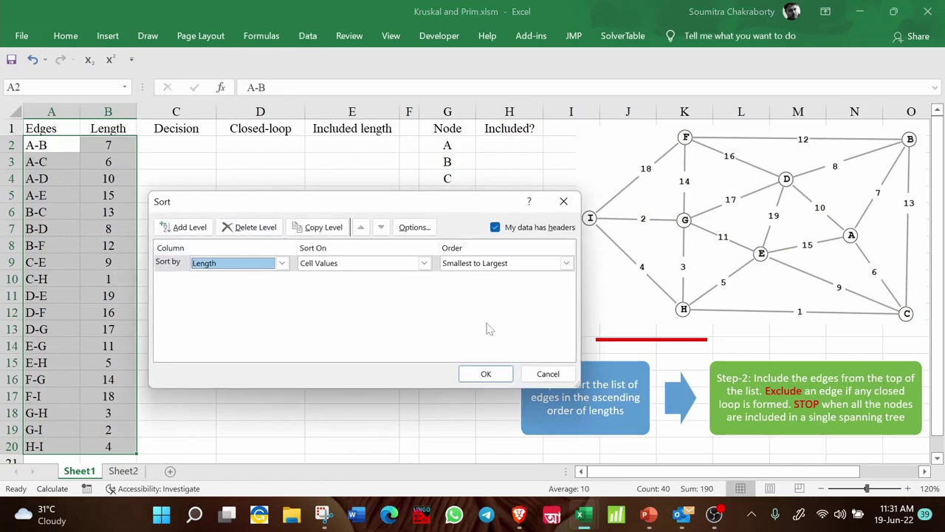
{"action": "left_click", "coordinate": [487, 374]}
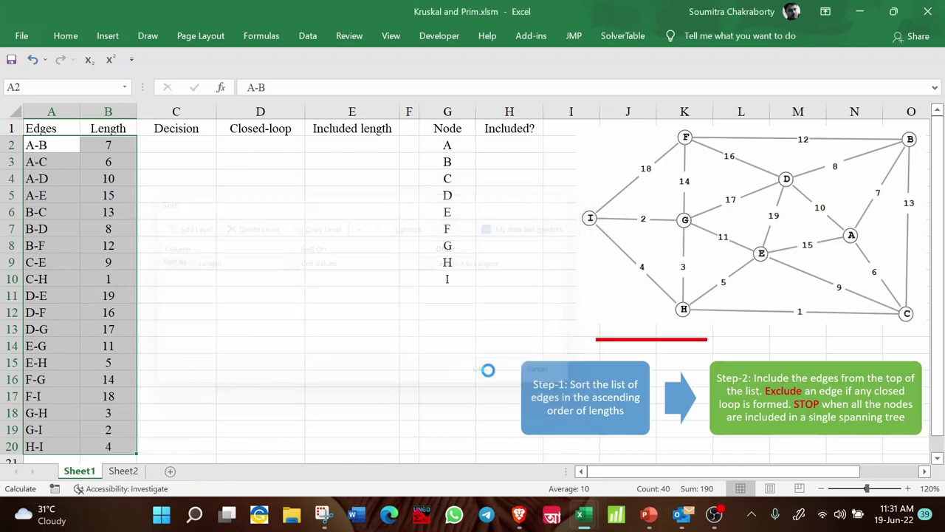
{"action": "left_click", "coordinate": [293, 309]}
Examine the sorted edge list, the network diagram, the Step-2 STOP rule, and the empty Decision and Included? cells.
{"action": "left_click_drag", "start_coordinate": [63, 134], "coordinate": [111, 443]}
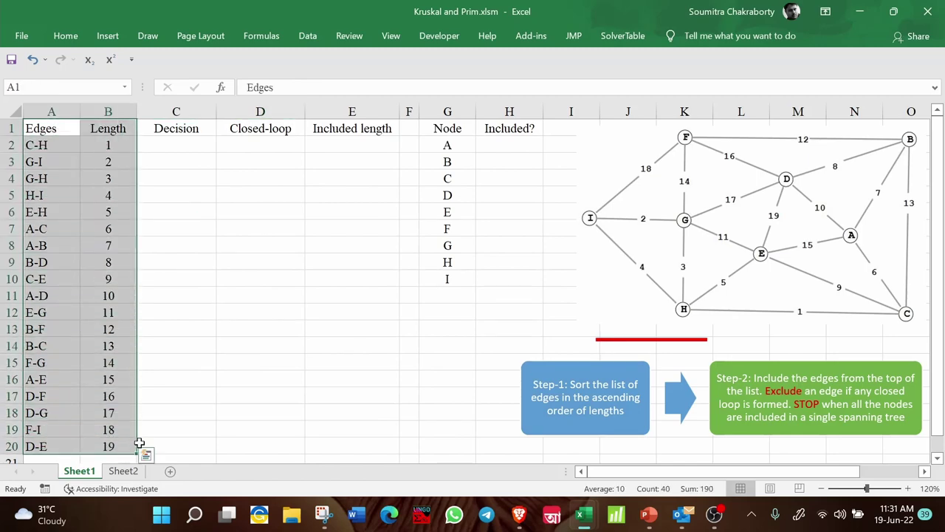
{"action": "left_click", "coordinate": [733, 451]}
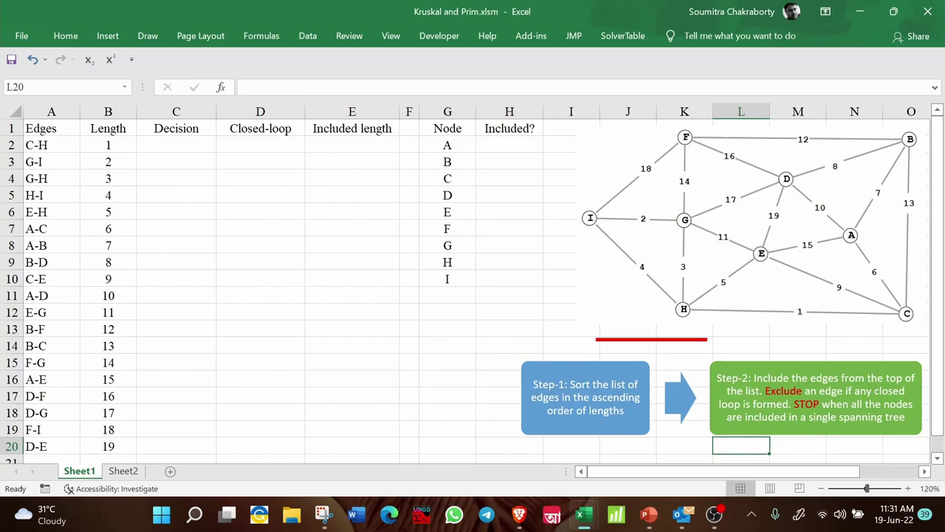
{"action": "left_click_drag", "start_coordinate": [65, 139], "coordinate": [69, 337]}
{"action": "left_click", "coordinate": [598, 323]}
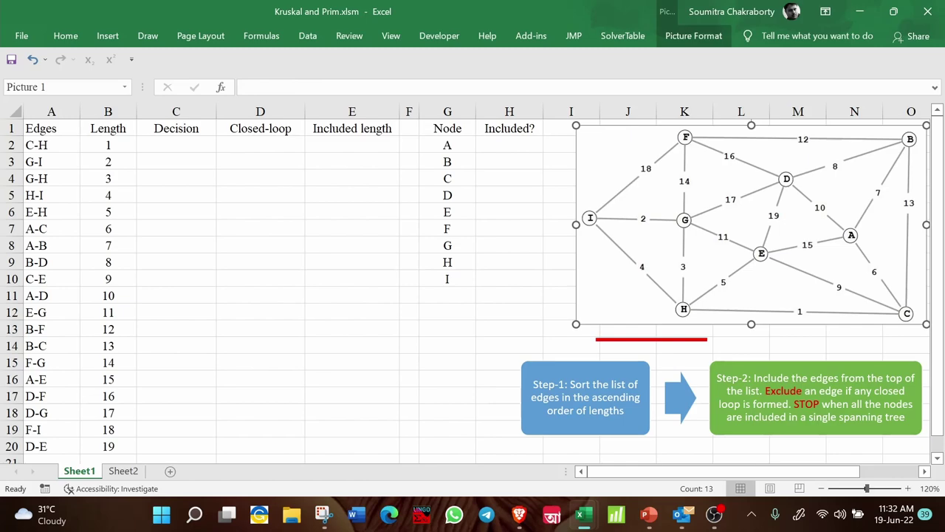
{"action": "left_click_drag", "start_coordinate": [159, 145], "coordinate": [155, 219]}
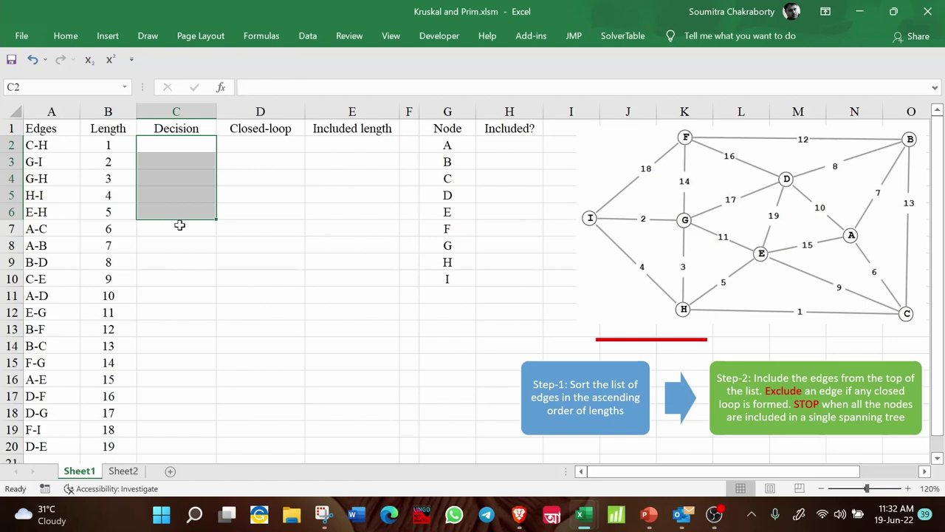
{"action": "left_click", "coordinate": [804, 404]}
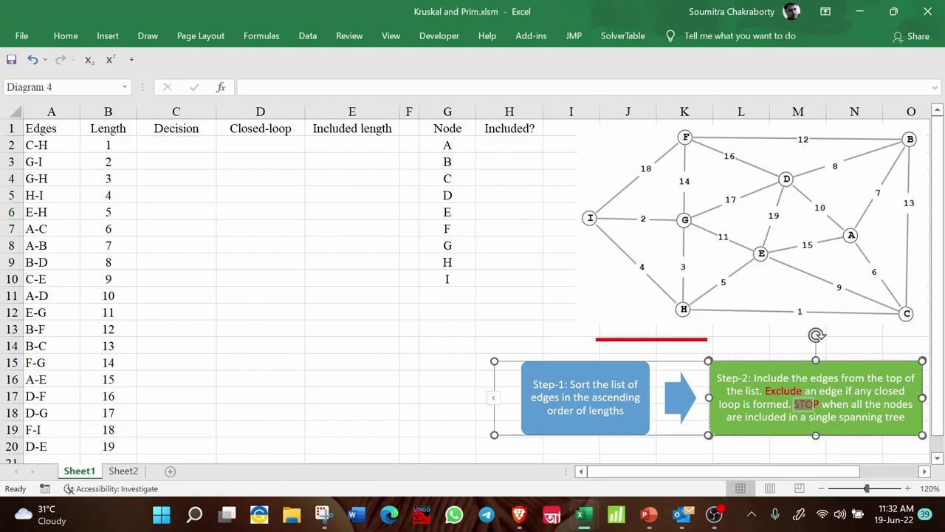
{"action": "double_click", "coordinate": [819, 406]}
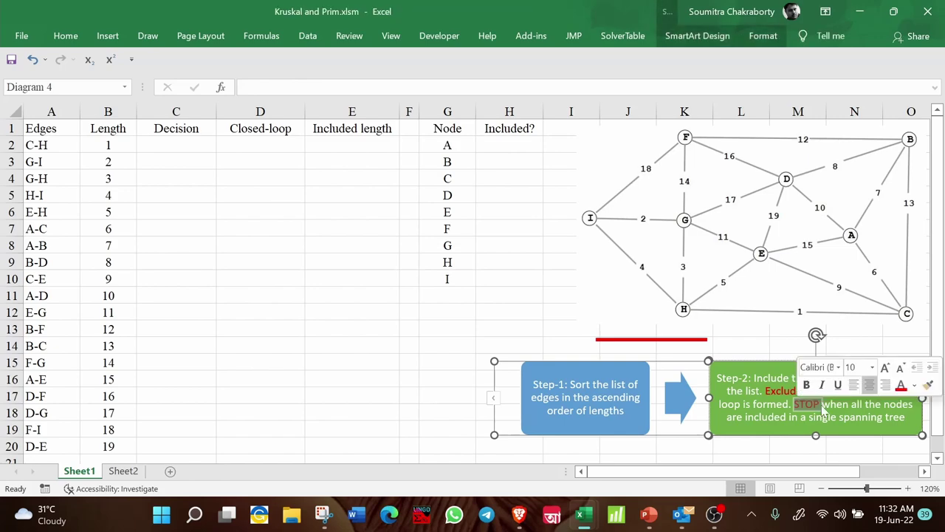
{"action": "left_click", "coordinate": [764, 445]}
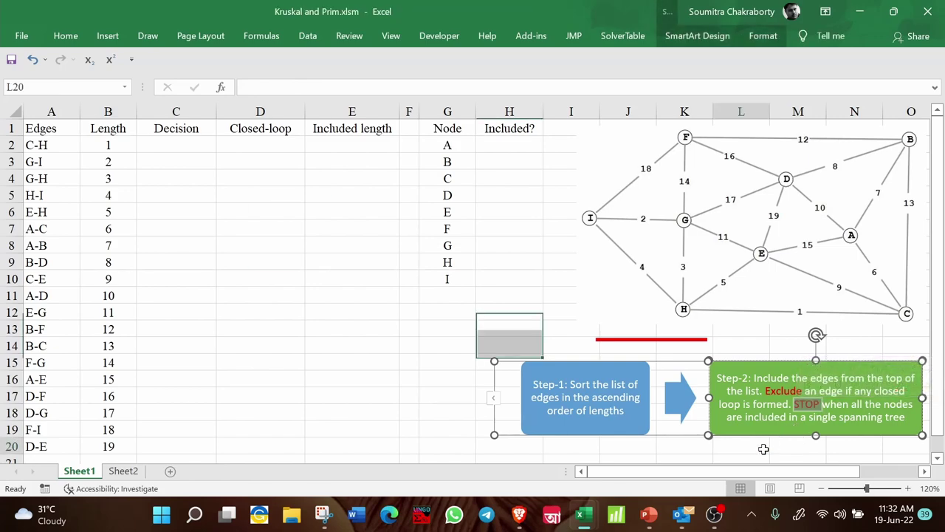
{"action": "left_click_drag", "start_coordinate": [510, 145], "coordinate": [503, 283]}
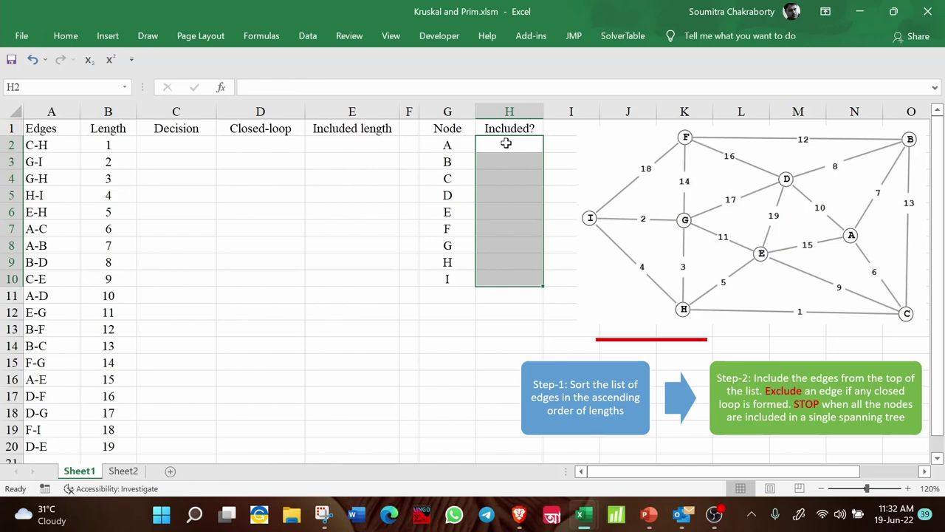
{"action": "left_click", "coordinate": [502, 328]}
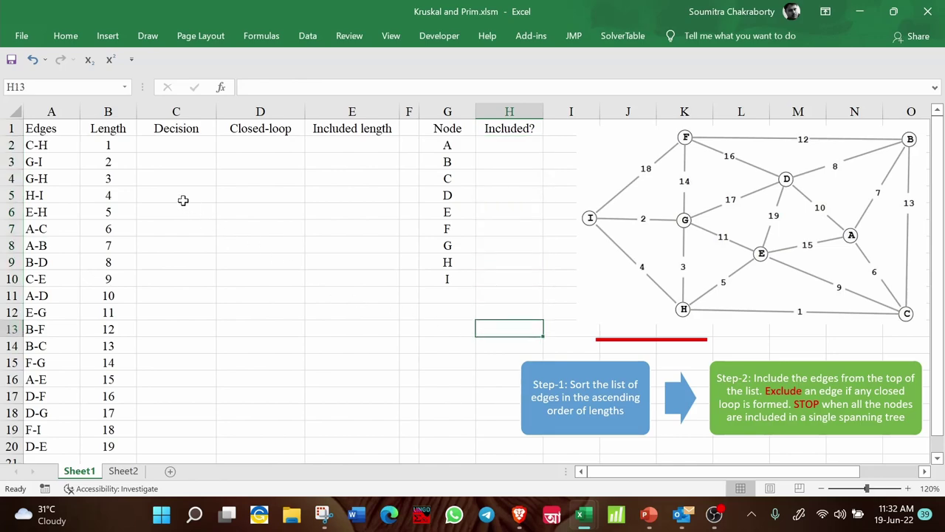
Move the red line onto edge C-H in the network diagram and stretch it from node H to node C.
{"action": "left_click_drag", "start_coordinate": [62, 144], "coordinate": [95, 145]}
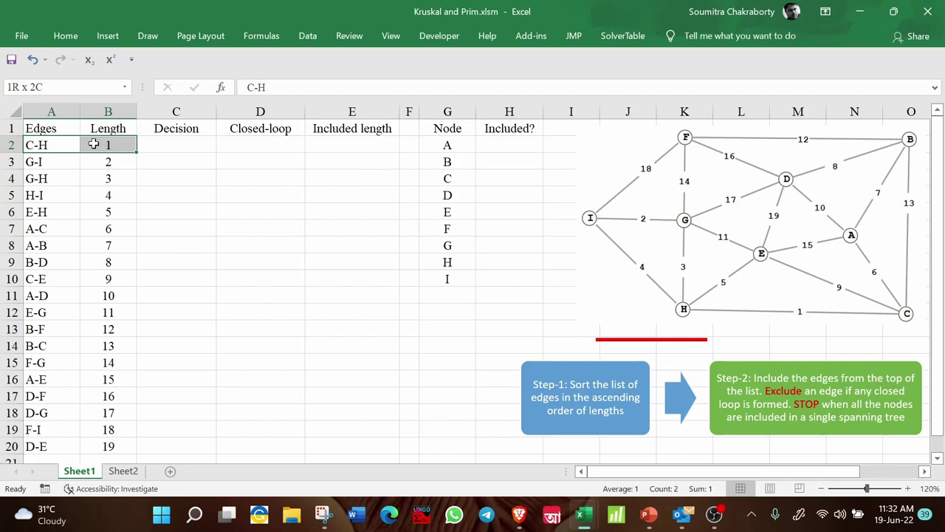
{"action": "left_click", "coordinate": [122, 145]}
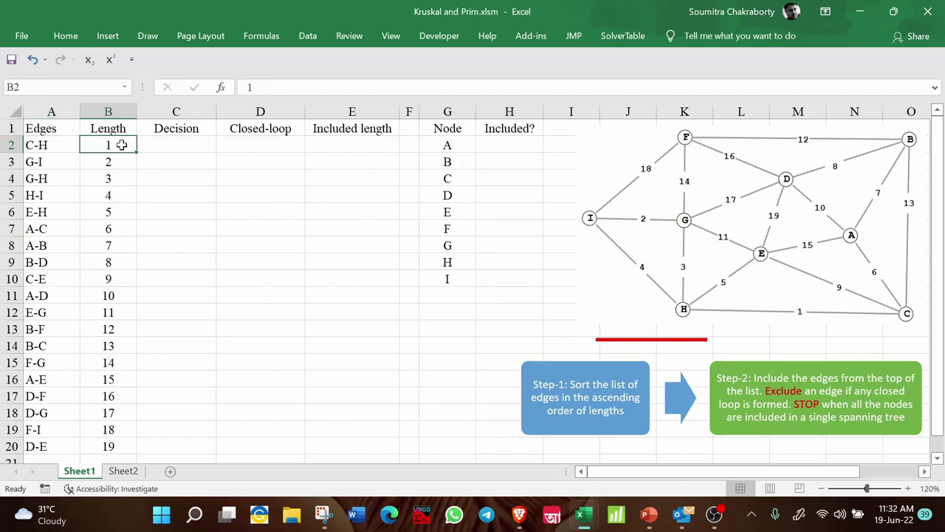
{"action": "left_click_drag", "start_coordinate": [630, 340], "coordinate": [727, 311]}
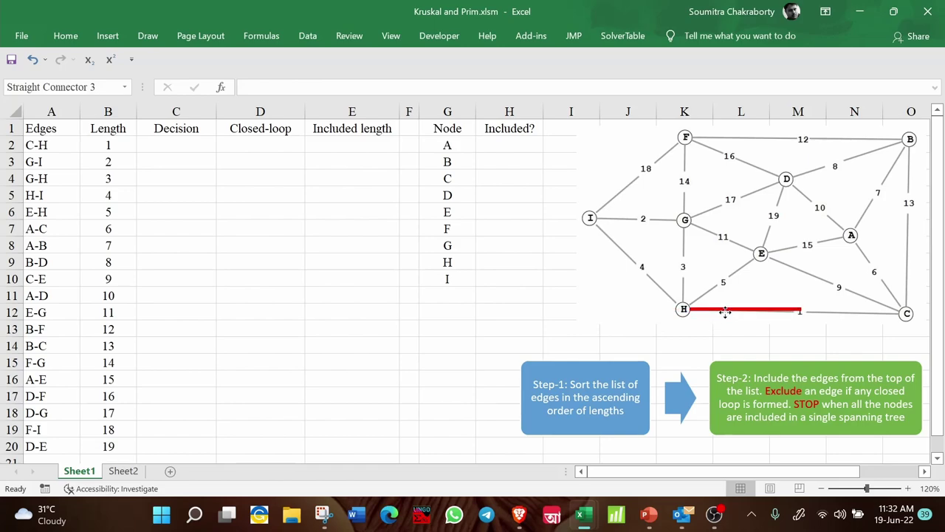
{"action": "left_click_drag", "start_coordinate": [802, 308], "coordinate": [899, 313]}
{"action": "left_click", "coordinate": [563, 331]}
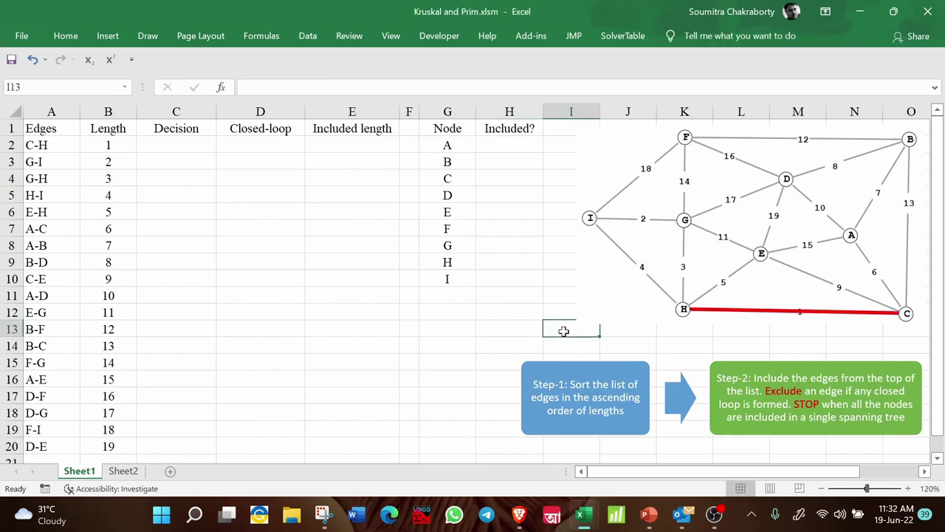
Fill in row 2 for edge C-H with decision Include, closed-loop "-" and included length 1.
{"action": "left_click", "coordinate": [181, 143]}
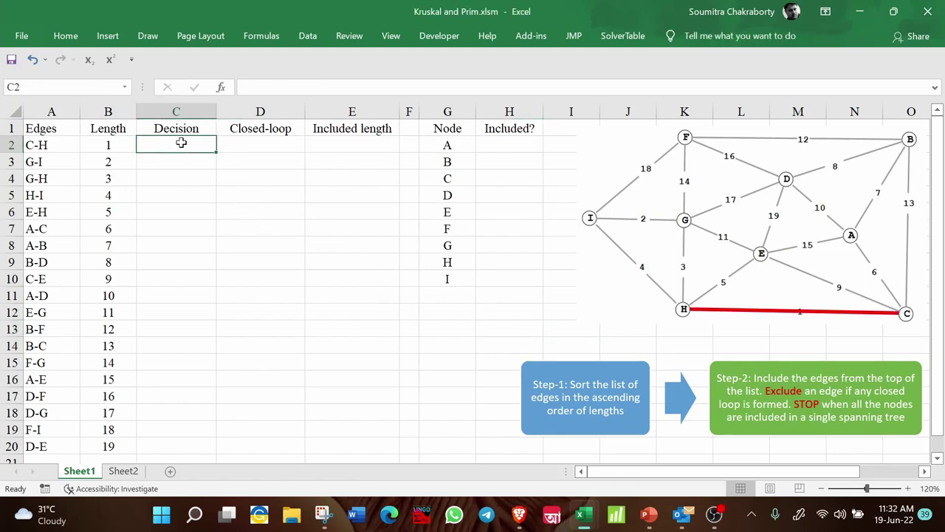
{"action": "type", "text": "Include"}
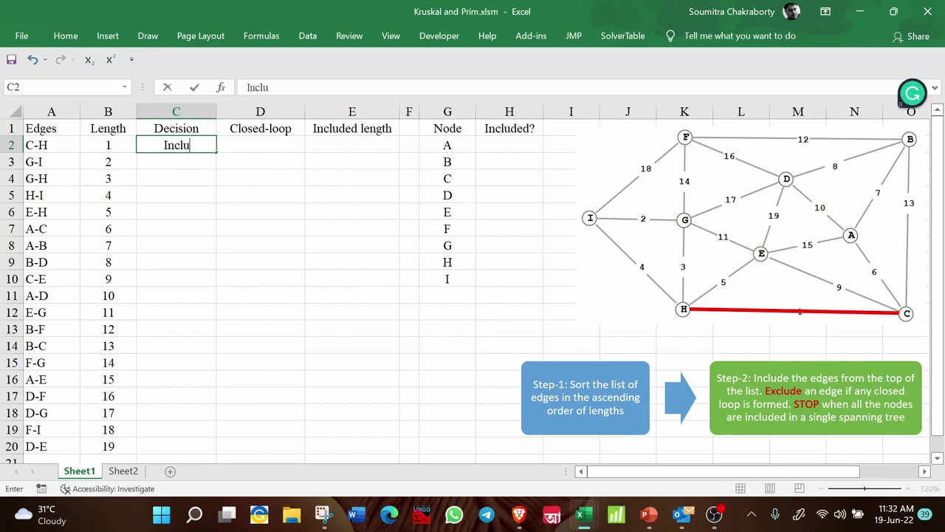
{"action": "left_click", "coordinate": [258, 148]}
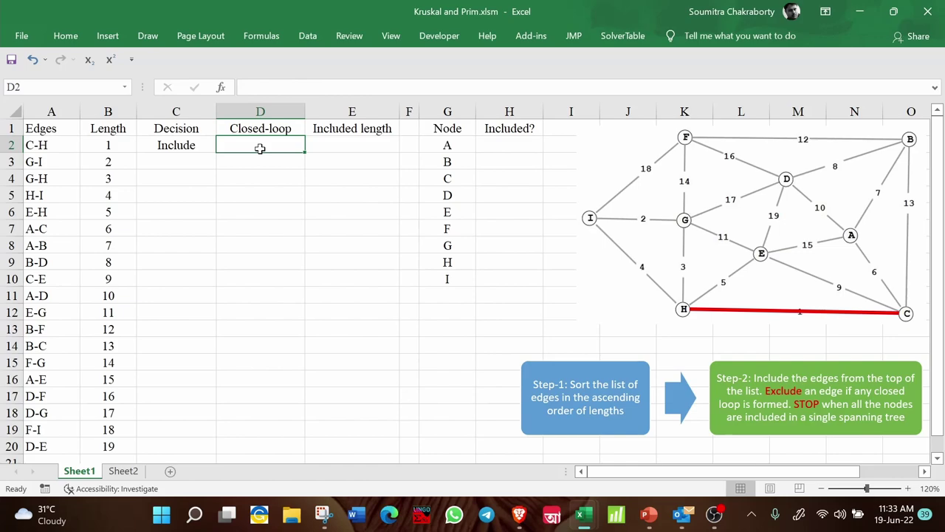
{"action": "type", "text": "-"}
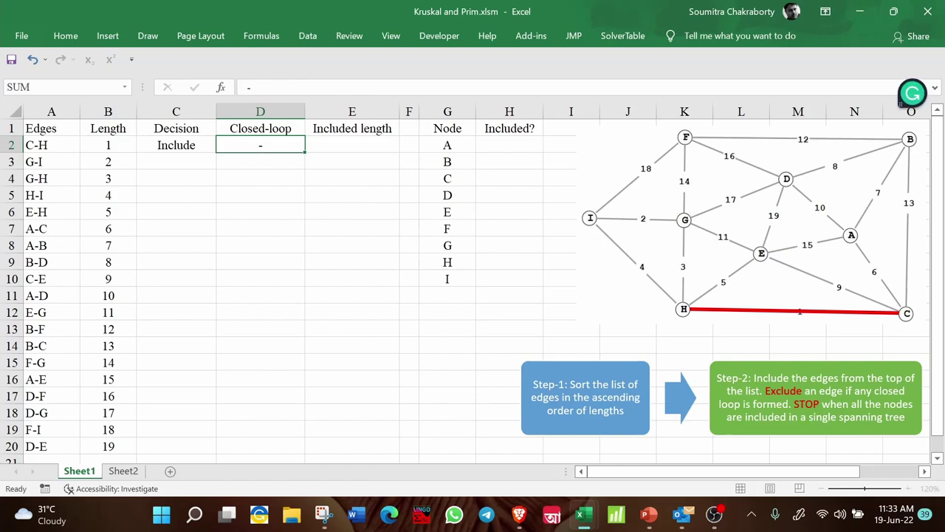
{"action": "key", "text": "Return"}
{"action": "left_click", "coordinate": [339, 142]}
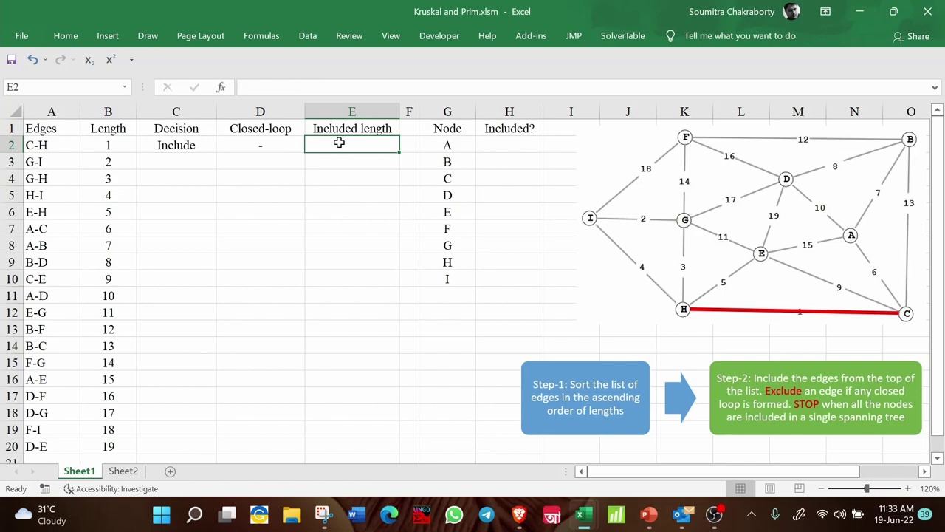
{"action": "type", "text": "1"}
{"action": "left_click", "coordinate": [191, 156]}
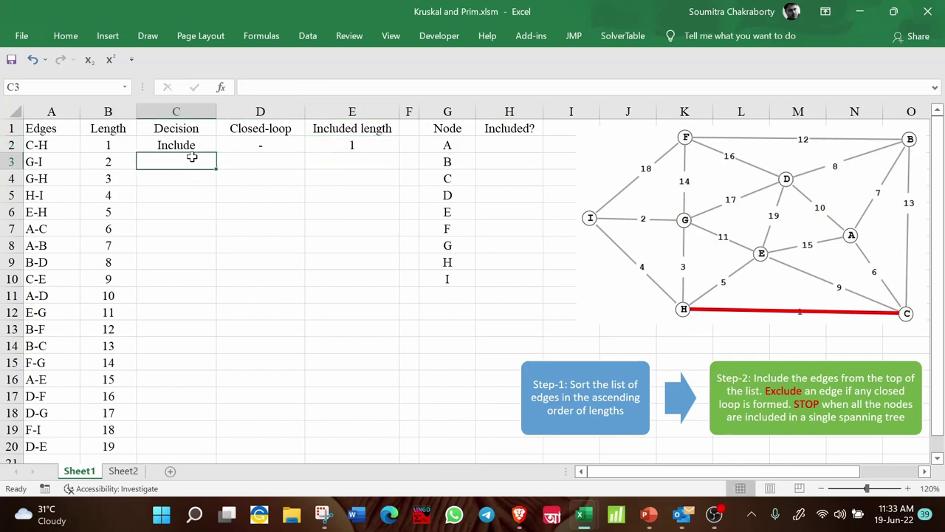
Duplicate the red line onto edge G-I in the diagram and shorten it to run from node I to node G.
{"action": "left_click", "coordinate": [74, 162]}
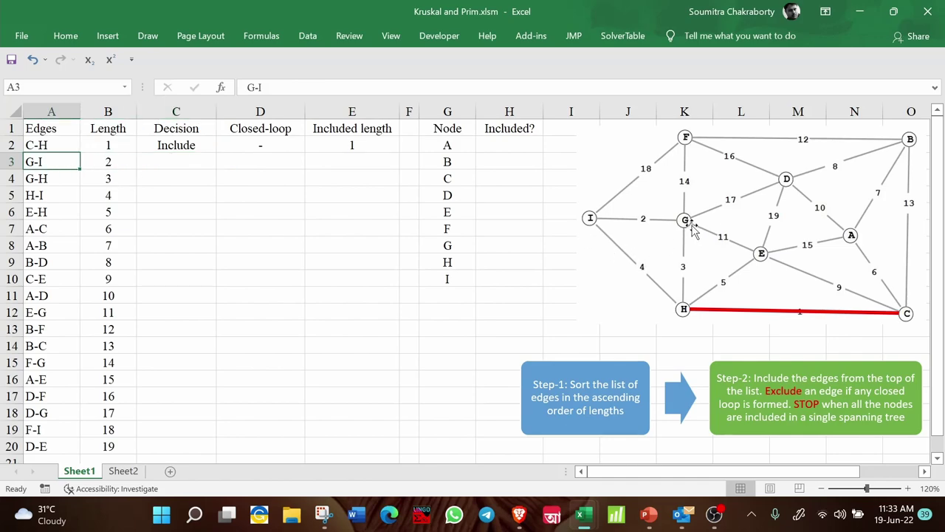
{"action": "left_click", "coordinate": [716, 307]}
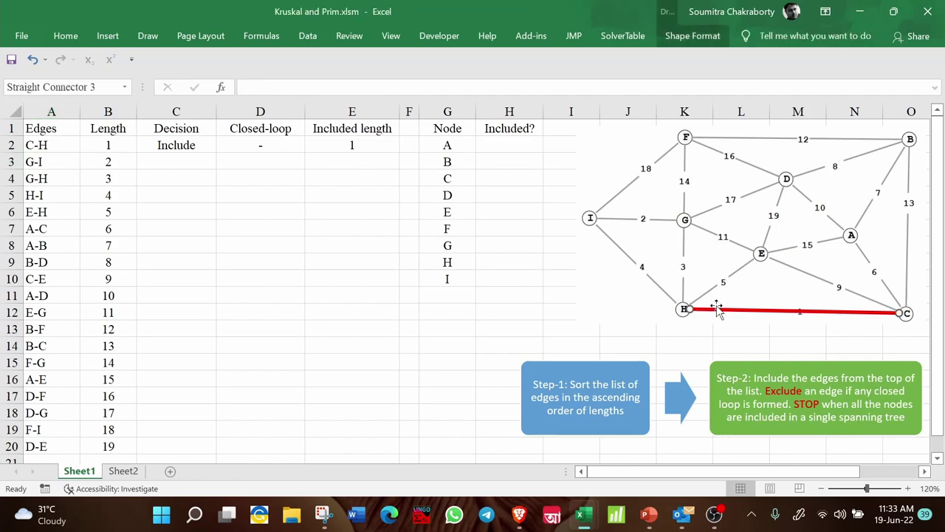
{"action": "left_click", "coordinate": [541, 316]}
{"action": "key", "text": "ctrl+v"}
{"action": "left_click_drag", "start_coordinate": [508, 307], "coordinate": [632, 222]}
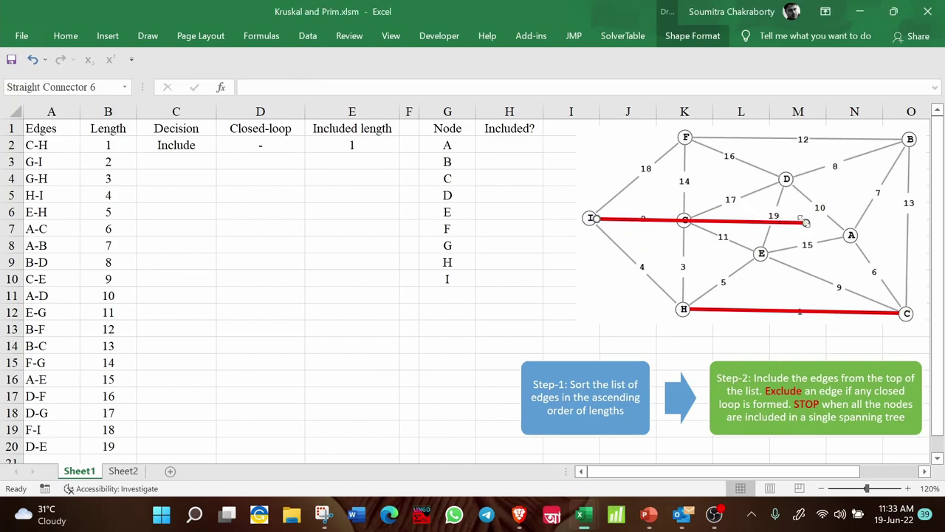
{"action": "left_click_drag", "start_coordinate": [805, 222], "coordinate": [676, 218]}
Fill in row 3 for edge G-I with decision Include, closed-loop "-" and included length 2.
{"action": "left_click", "coordinate": [192, 160]}
{"action": "type", "text": "Include"}
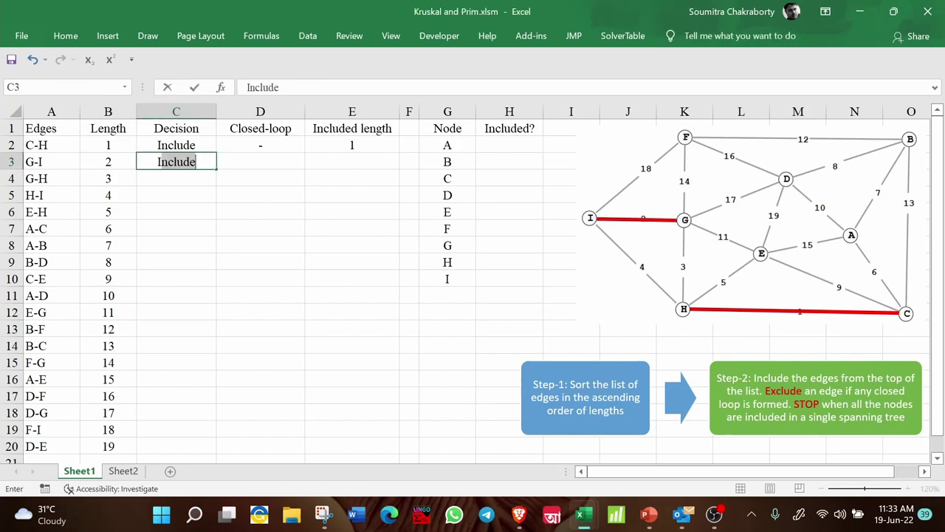
{"action": "key", "text": "Tab"}
{"action": "type", "text": "-"}
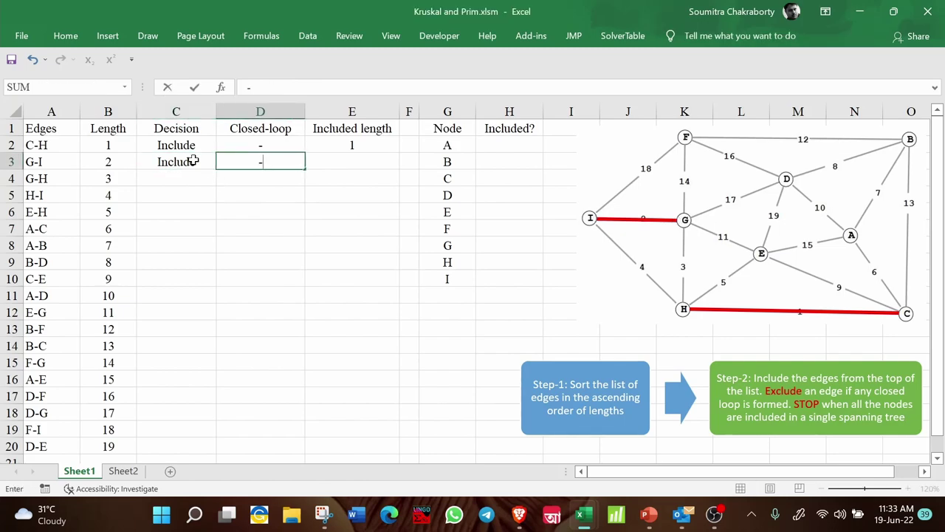
{"action": "key", "text": "Tab"}
{"action": "type", "text": "2"}
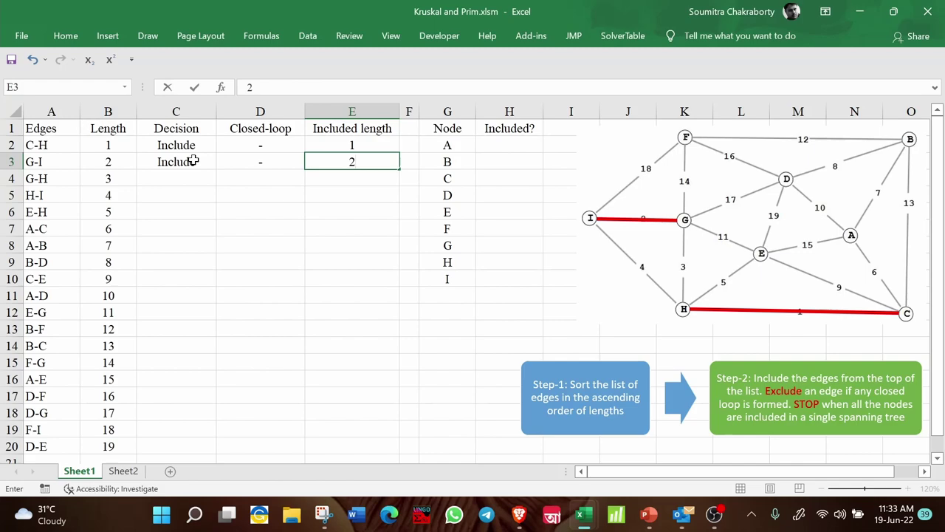
{"action": "key", "text": "Return"}
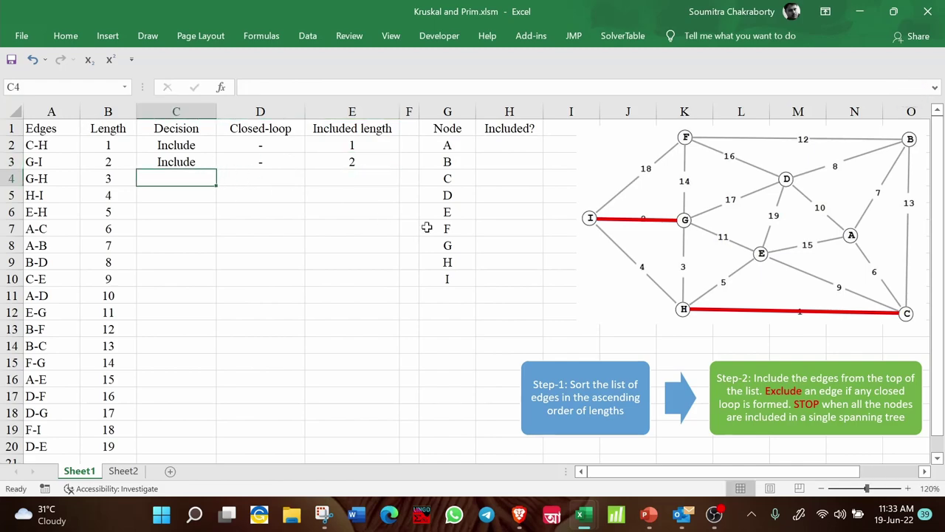
Duplicate the red line onto edge G-H in the diagram, running from node G to node H.
{"action": "left_click", "coordinate": [645, 223]}
{"action": "key", "text": "ctrl+c"}
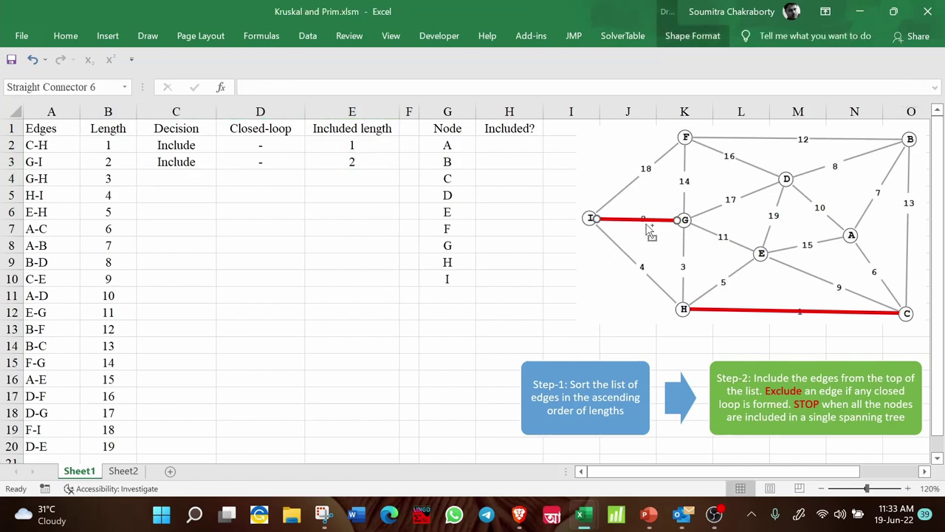
{"action": "left_click", "coordinate": [539, 297]}
{"action": "key", "text": "ctrl+v"}
{"action": "left_click_drag", "start_coordinate": [475, 286], "coordinate": [685, 224]}
{"action": "left_click_drag", "start_coordinate": [554, 288], "coordinate": [682, 306]}
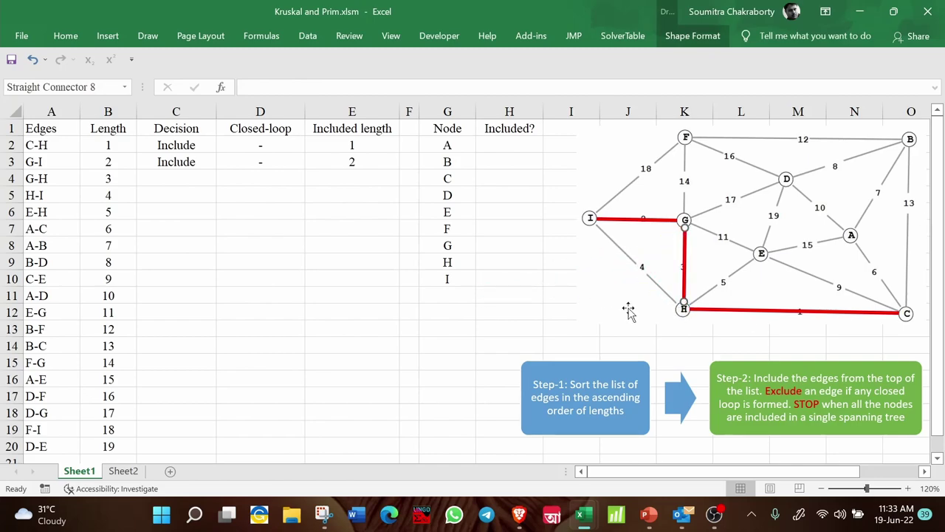
{"action": "left_click", "coordinate": [527, 296]}
Fill in row 4 for edge G-H with decision Include, closed-loop "-" and included length 3.
{"action": "left_click", "coordinate": [199, 175]}
{"action": "type", "text": "Include"}
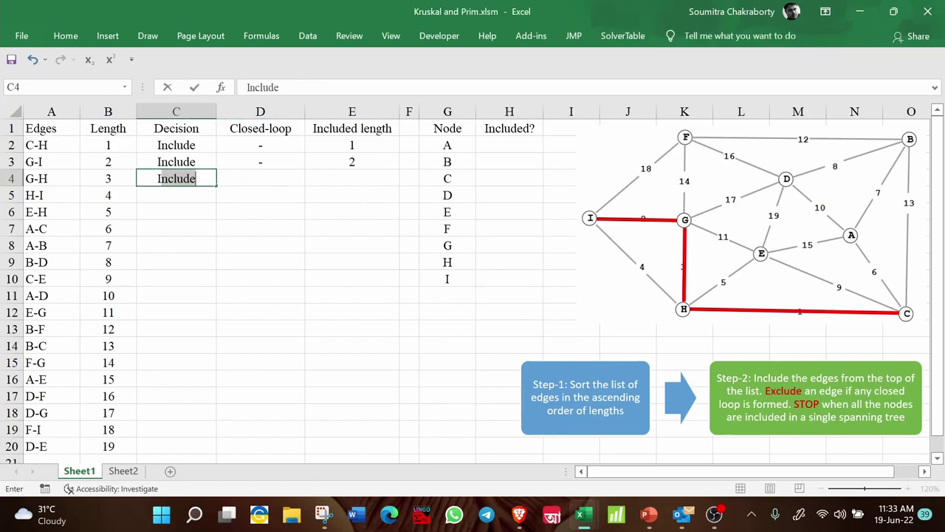
{"action": "key", "text": "Tab"}
{"action": "type", "text": "-"}
{"action": "key", "text": "Tab"}
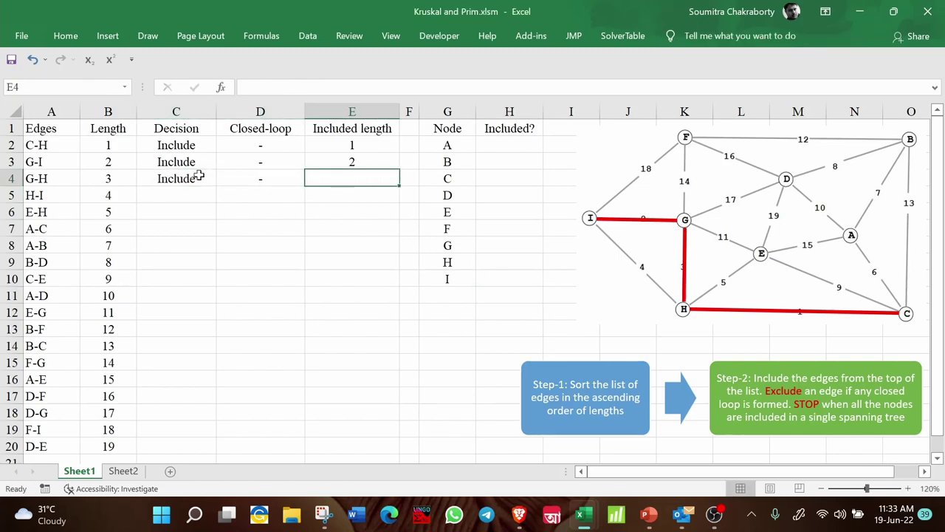
{"action": "type", "text": "3"}
{"action": "key", "text": "Return"}
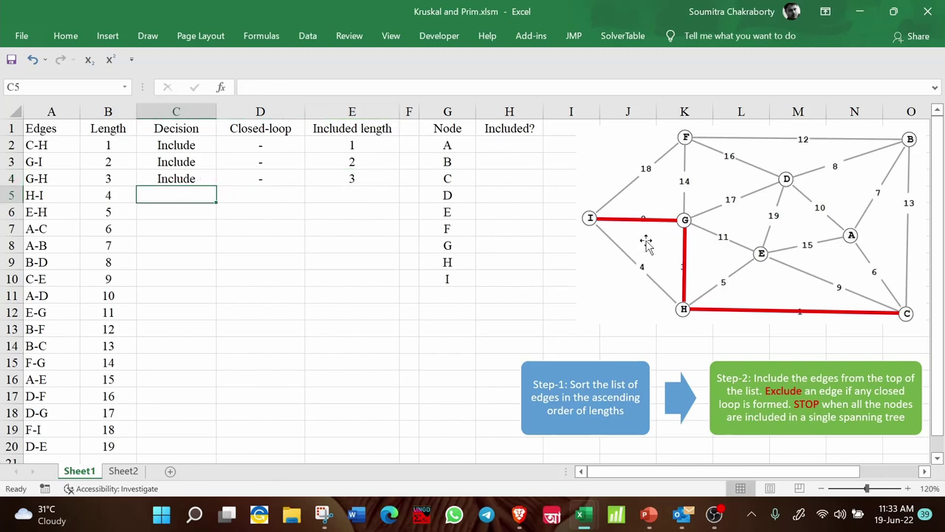
Test another copy of the red line on edge H-I from node I to node H, and move it off the diagram.
{"action": "left_click", "coordinate": [541, 295]}
{"action": "left_click", "coordinate": [510, 293]}
{"action": "left_click_drag", "start_coordinate": [477, 288], "coordinate": [592, 222]}
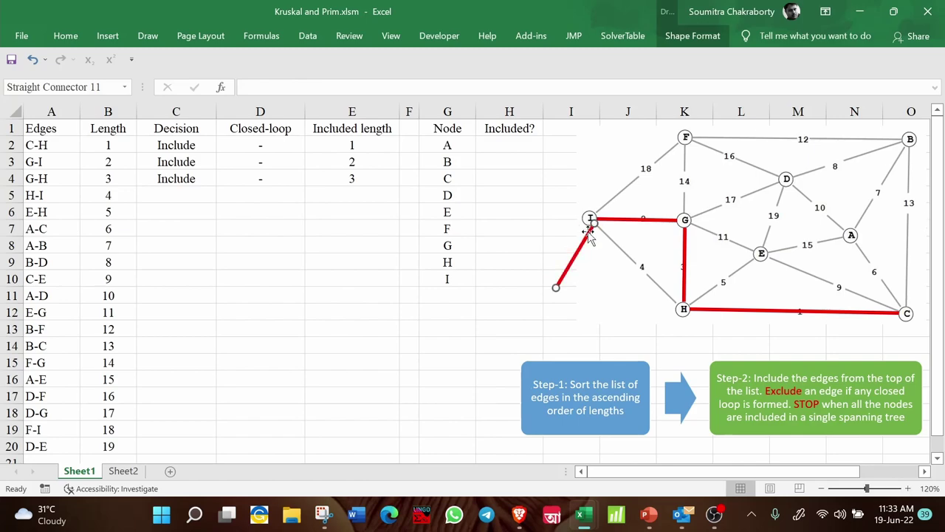
{"action": "left_click_drag", "start_coordinate": [556, 289], "coordinate": [678, 305]}
{"action": "left_click", "coordinate": [581, 327]}
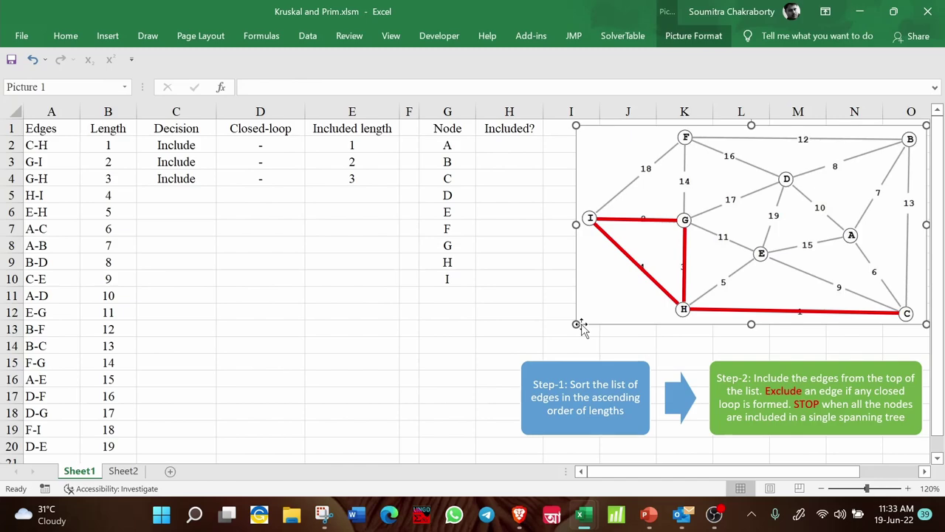
{"action": "left_click", "coordinate": [489, 279]}
{"action": "left_click_drag", "start_coordinate": [613, 251], "coordinate": [528, 325]}
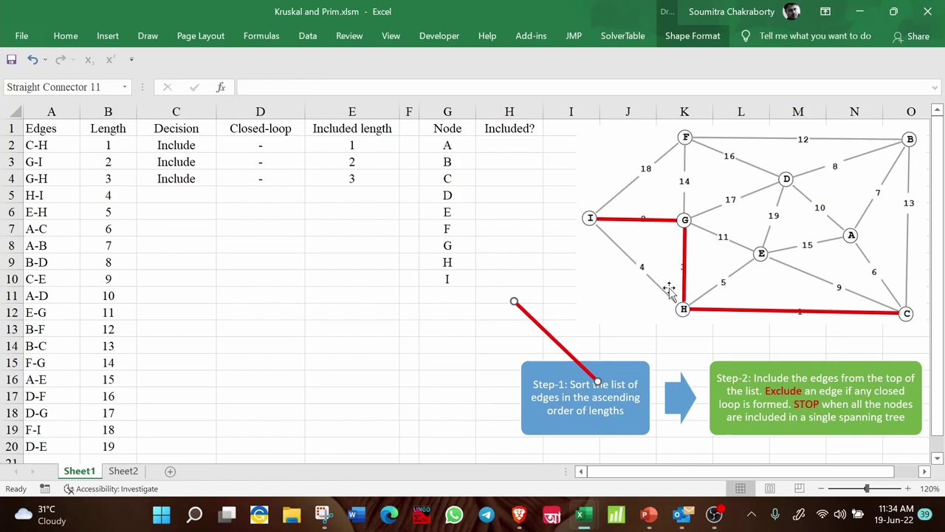
Fill in row 5 for edge H-I with decision Exclude, closed-loop H-G-I-H and included length 0.
{"action": "left_click", "coordinate": [197, 197]}
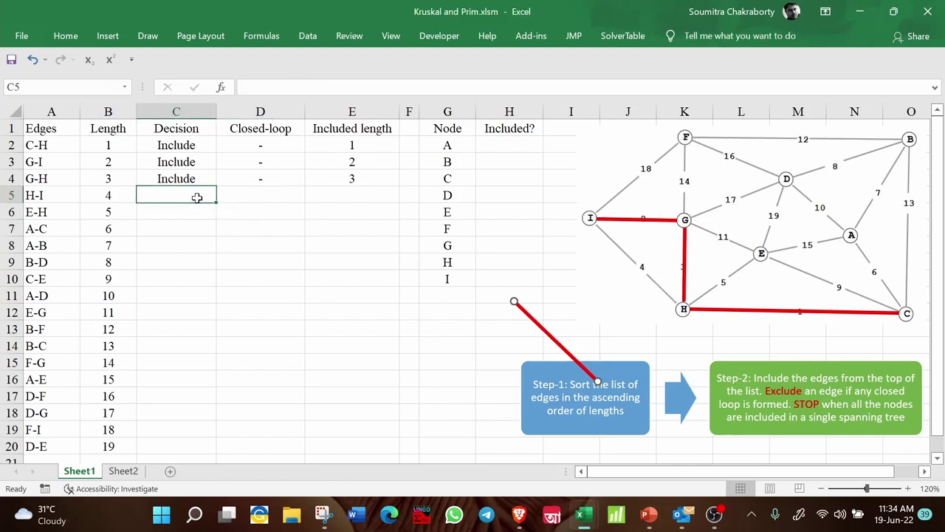
{"action": "type", "text": "Exclude"}
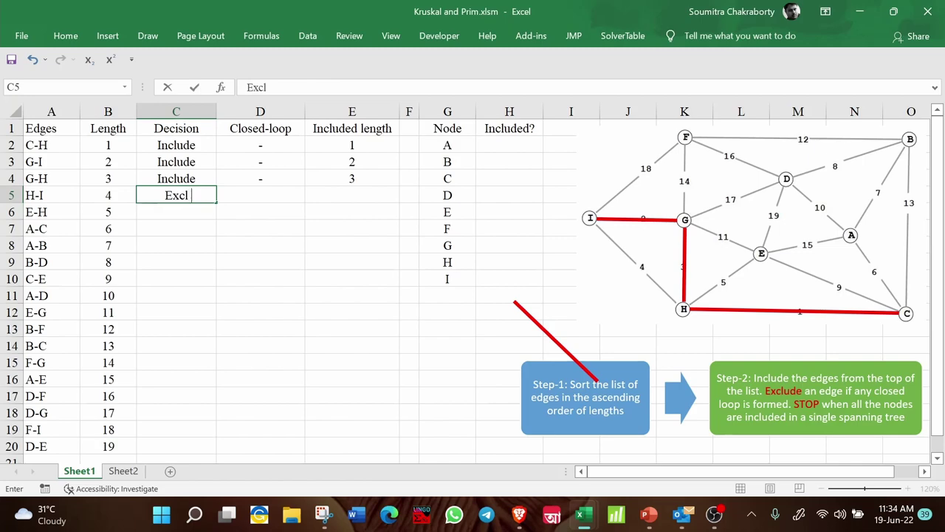
{"action": "left_click", "coordinate": [252, 196]}
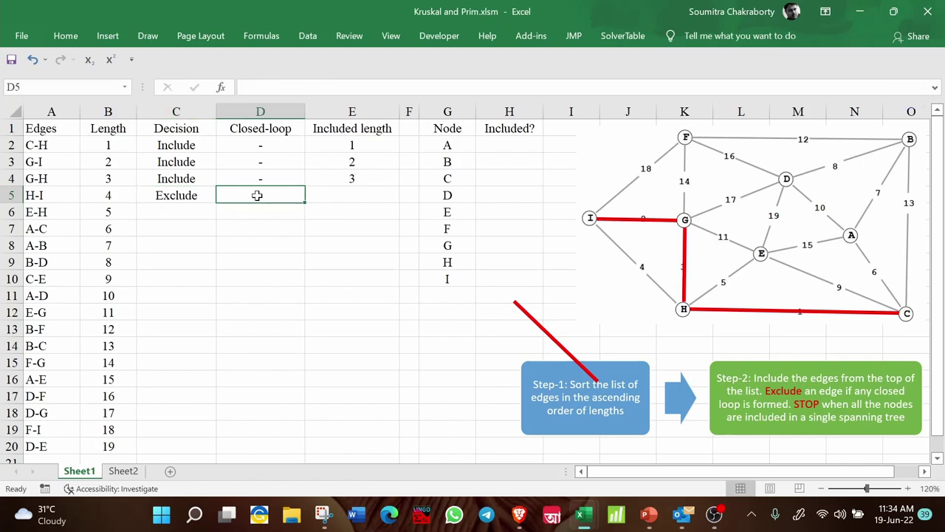
{"action": "type", "text": "H-G-"}
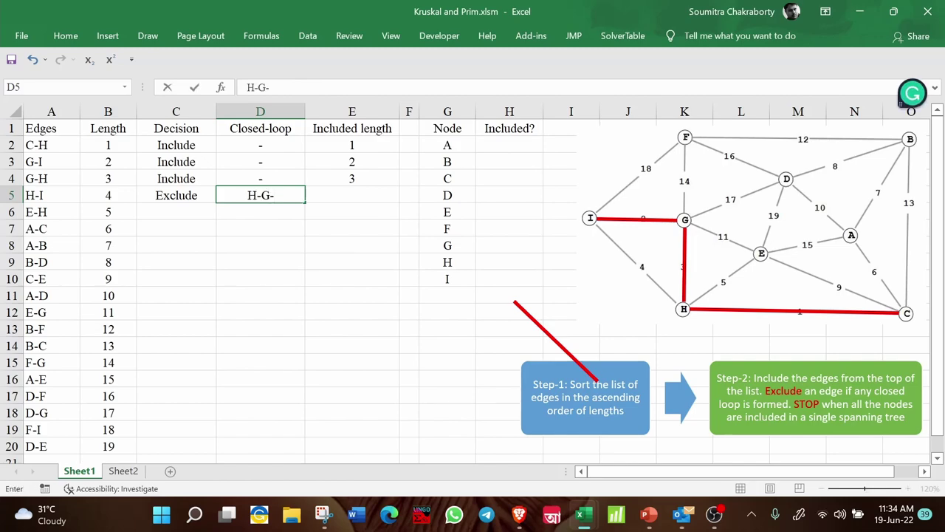
{"action": "type", "text": "I-H"}
{"action": "left_click", "coordinate": [335, 197]}
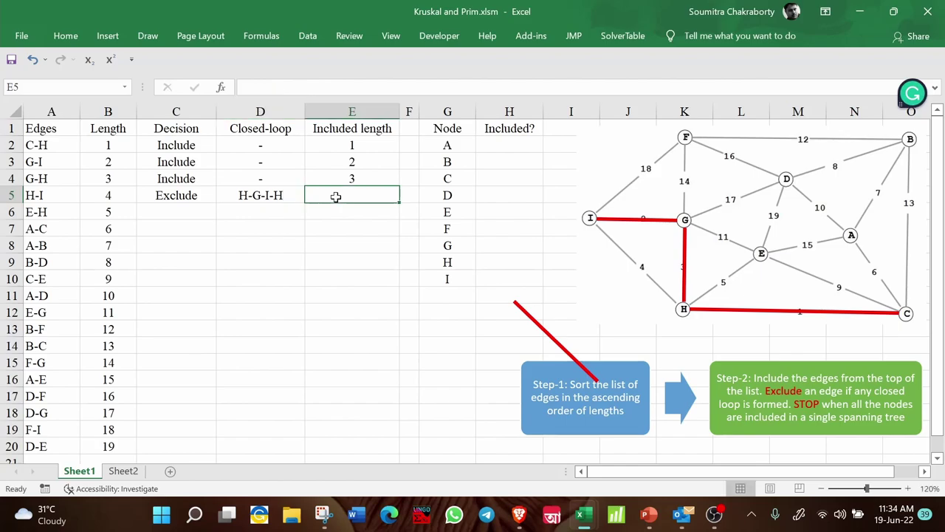
{"action": "double_click", "coordinate": [335, 197]}
{"action": "key", "text": "Return"}
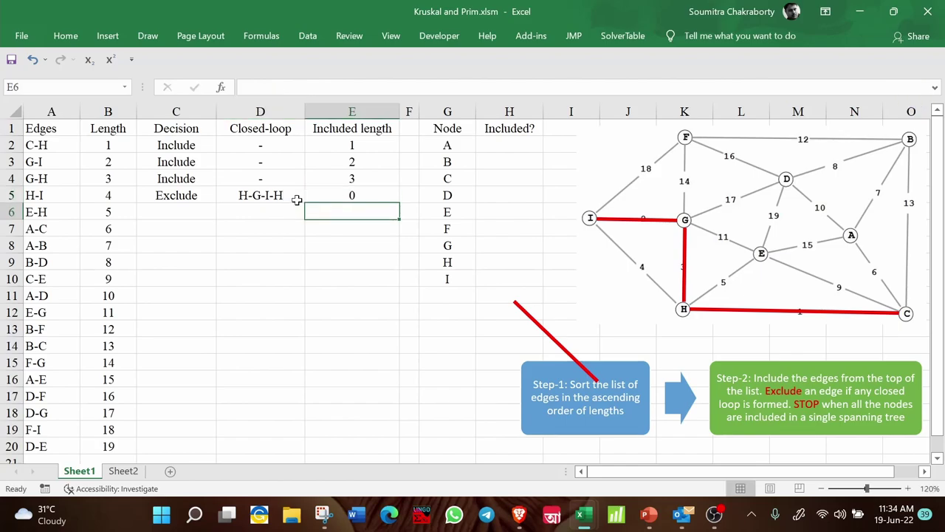
Move the spare red line onto edge E-H in the diagram, running from node E to node H.
{"action": "left_click", "coordinate": [205, 209]}
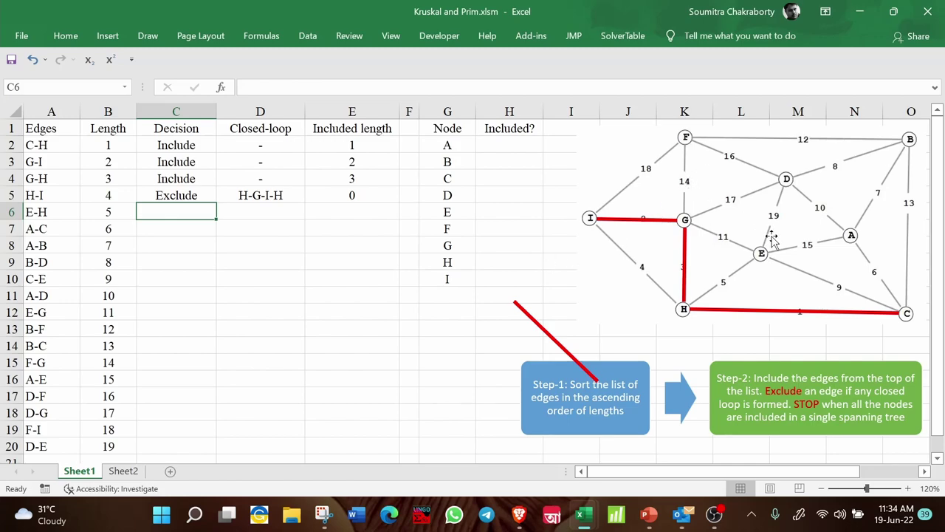
{"action": "left_click_drag", "start_coordinate": [561, 344], "coordinate": [800, 302]}
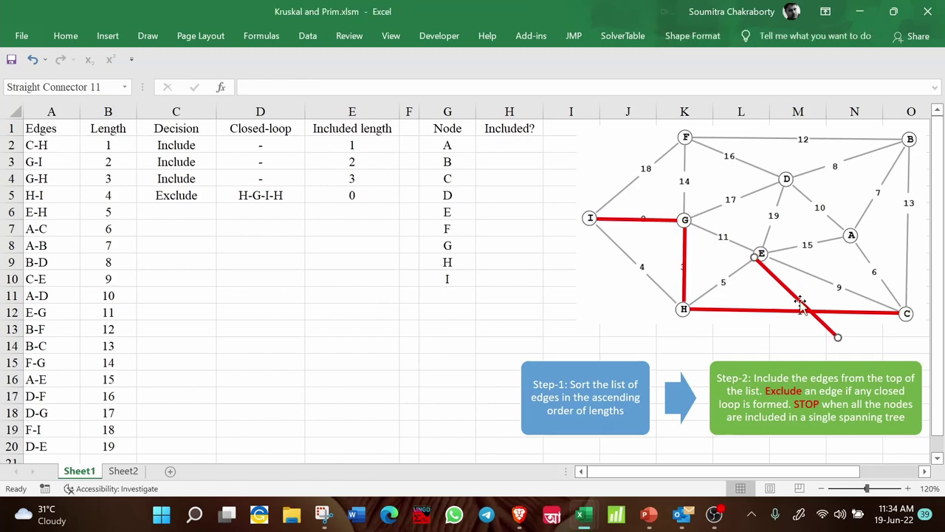
{"action": "left_click_drag", "start_coordinate": [839, 338], "coordinate": [685, 307]}
{"action": "left_click", "coordinate": [443, 261]}
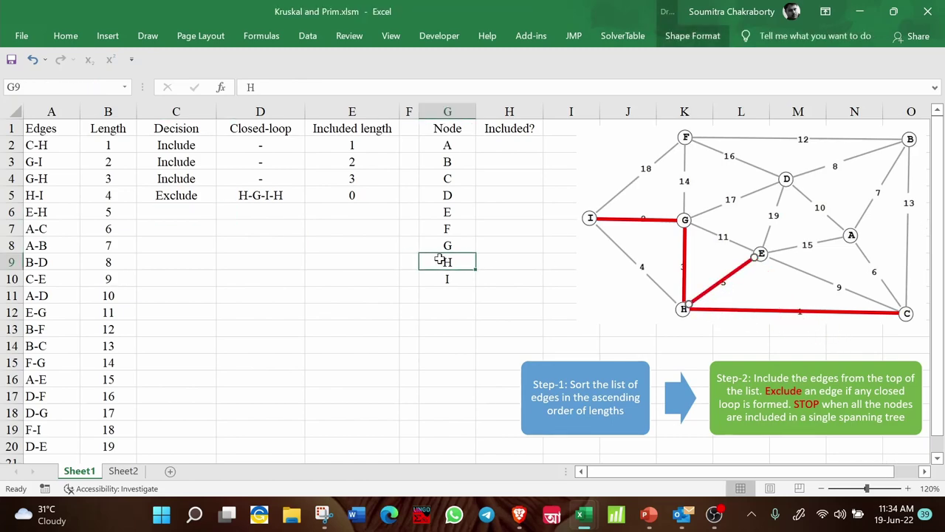
Fill in row 6 for edge E-H with decision Include, closed-loop "-" and included length 5.
{"action": "left_click", "coordinate": [193, 210]}
{"action": "type", "text": "Include"}
{"action": "key", "text": "Tab"}
{"action": "type", "text": "-"}
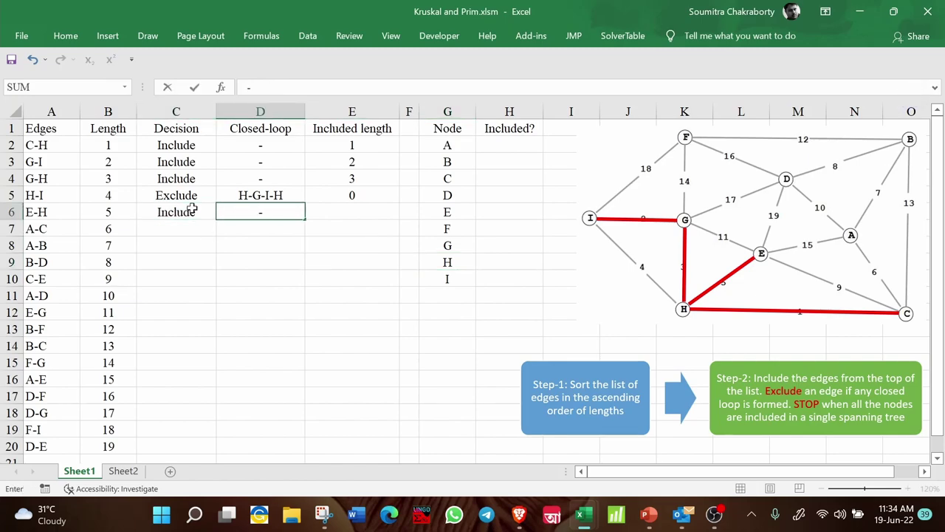
{"action": "key", "text": "Tab"}
{"action": "type", "text": "5"}
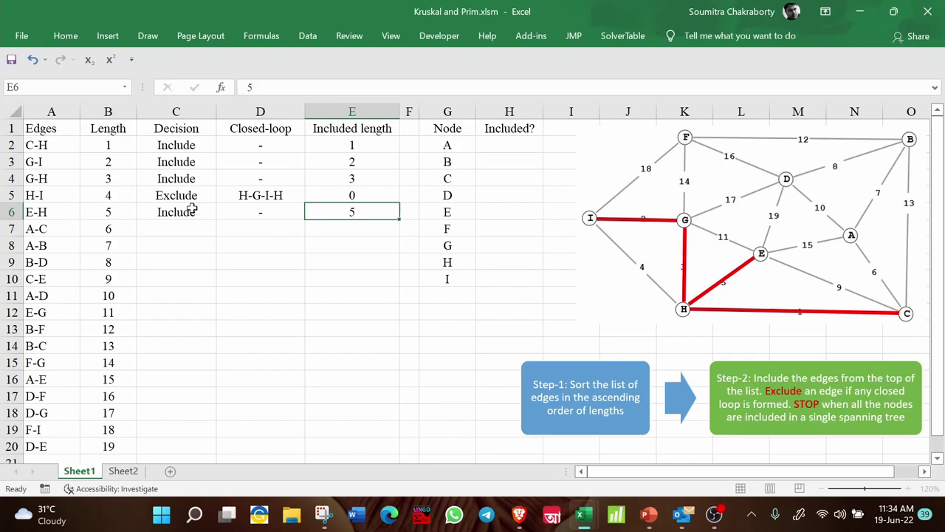
{"action": "key", "text": "Return"}
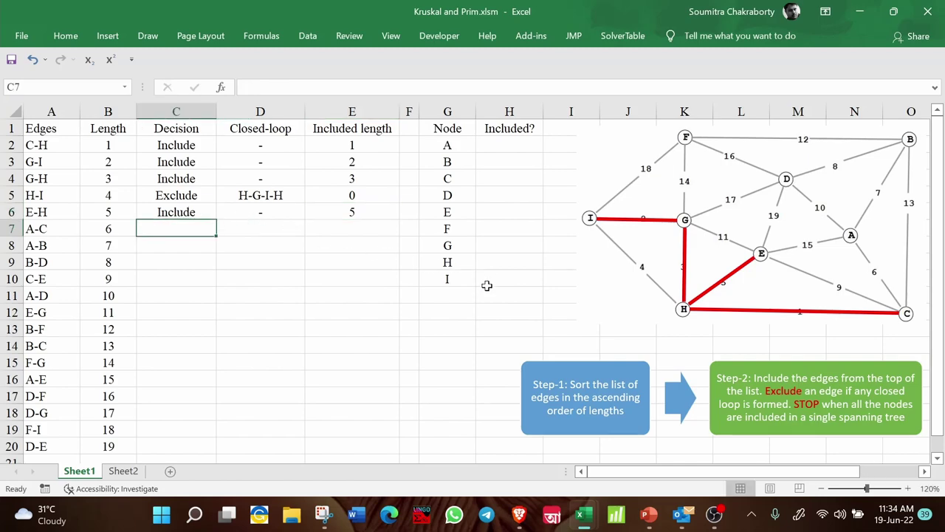
Paste another red line and fit it onto edge A-C in the diagram, from node A to node C.
{"action": "left_click", "coordinate": [546, 317]}
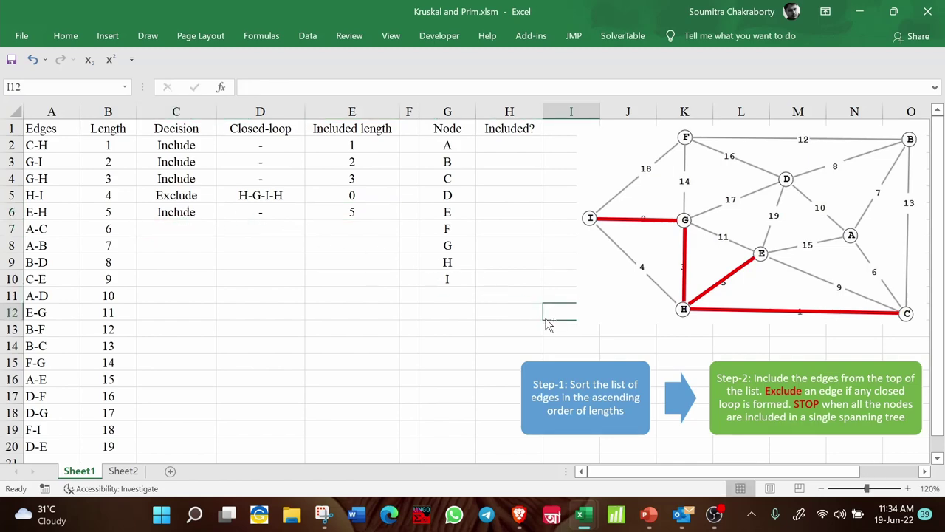
{"action": "key", "text": "ctrl+v"}
{"action": "left_click_drag", "start_coordinate": [543, 304], "coordinate": [854, 243]}
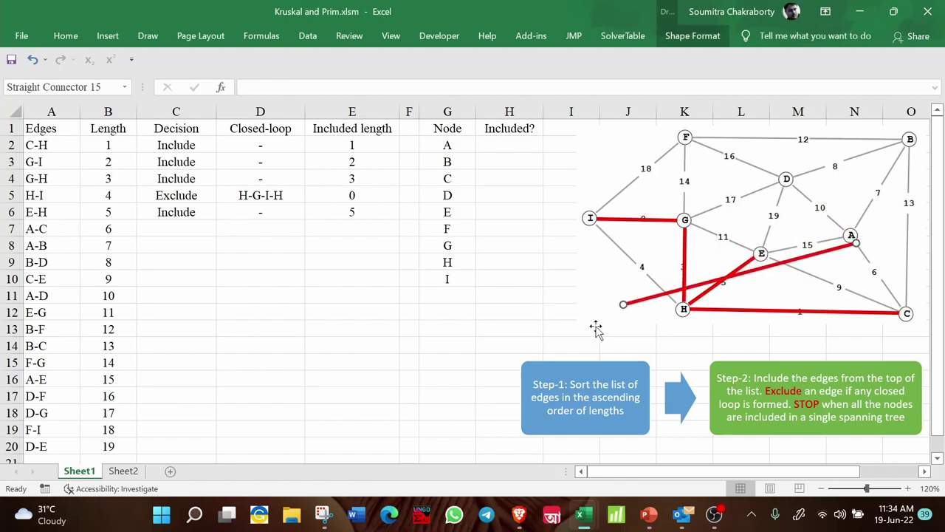
{"action": "left_click_drag", "start_coordinate": [620, 306], "coordinate": [711, 310]}
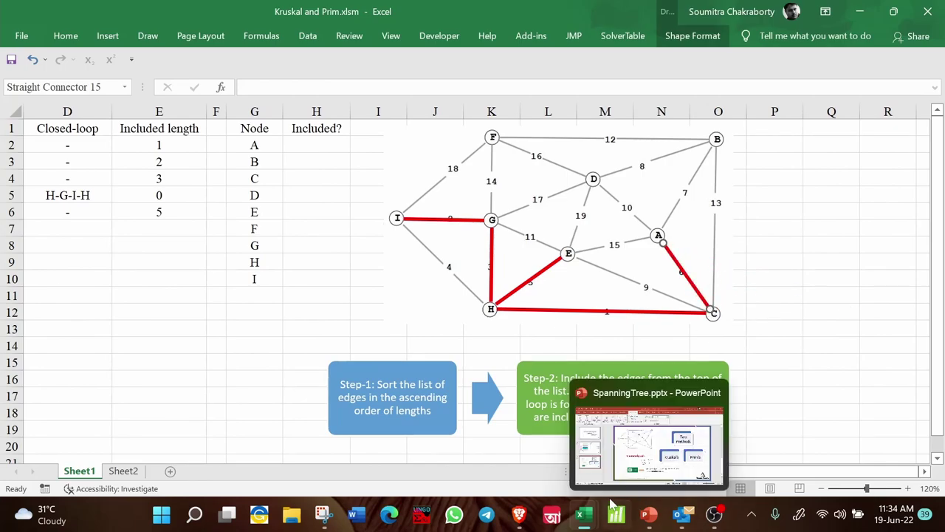
{"action": "scroll", "coordinate": [588, 478], "scroll_direction": "left", "scroll_amount": 3}
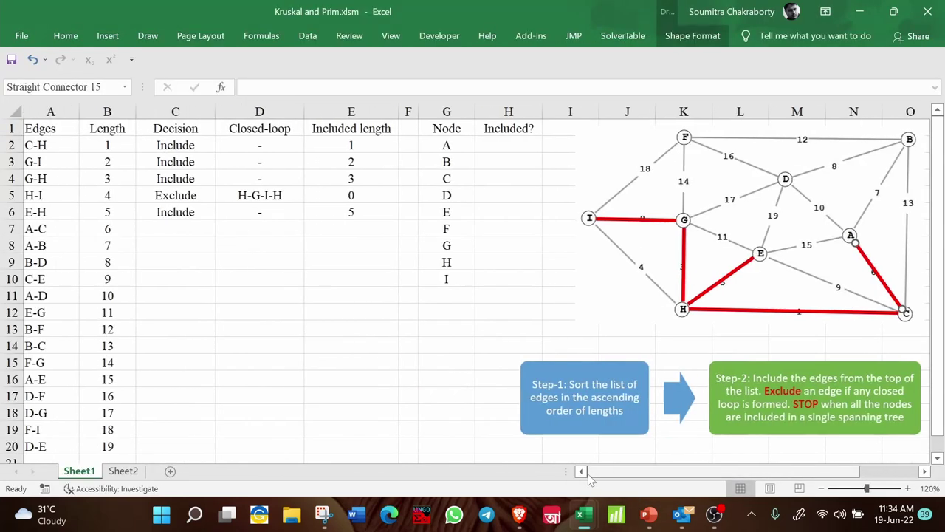
Fill in row 7 for edge A-C with decision Include, closed-loop "-" and included length 6.
{"action": "left_click", "coordinate": [186, 224]}
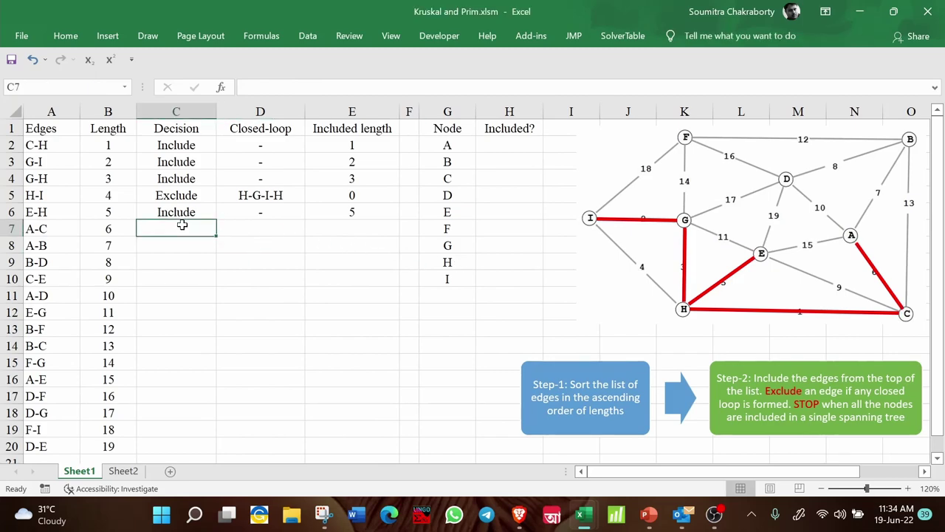
{"action": "type", "text": "Include"}
{"action": "key", "text": "Tab"}
{"action": "type", "text": "-"}
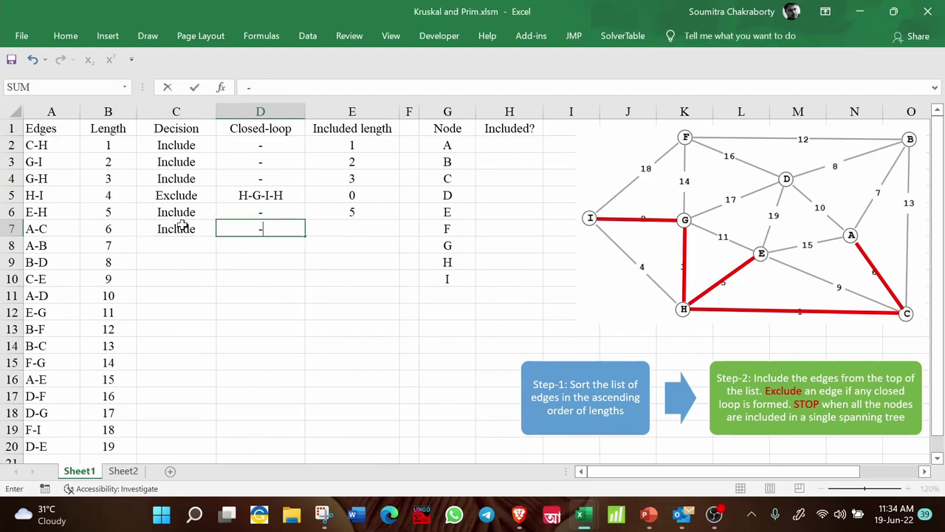
{"action": "key", "text": "Tab"}
{"action": "type", "text": "6"}
{"action": "key", "text": "Return"}
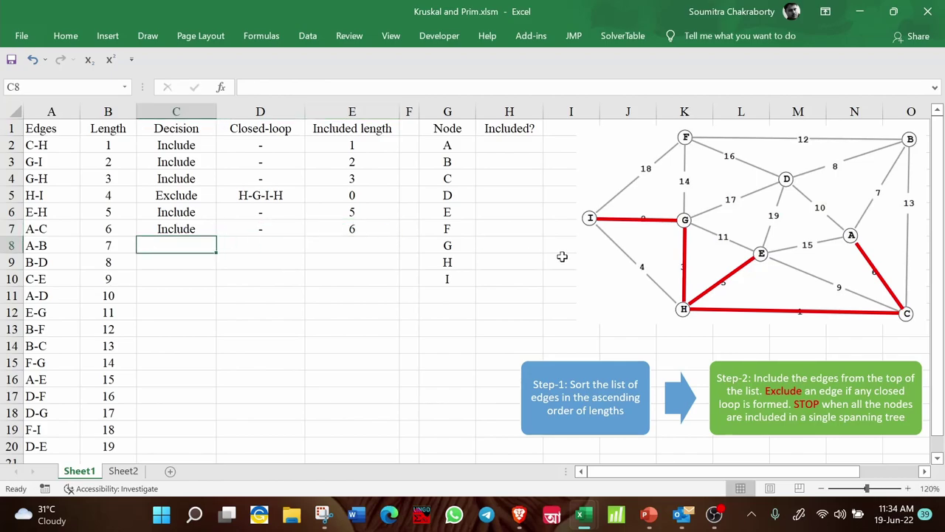
Paste another red line and fit it onto edge A-B in the diagram, from node A to node B.
{"action": "left_click", "coordinate": [496, 264]}
{"action": "key", "text": "ctrl+v"}
{"action": "left_click_drag", "start_coordinate": [495, 254], "coordinate": [851, 234]}
{"action": "left_click", "coordinate": [593, 247]}
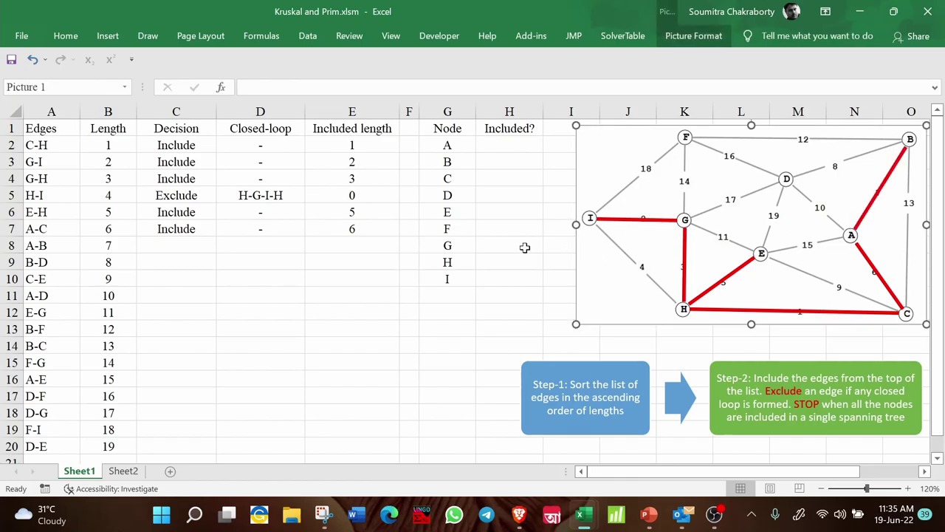
Fill in row 8 for edge A-B with decision Include, closed-loop "-" and included length 7.
{"action": "left_click", "coordinate": [183, 248]}
{"action": "type", "text": "Include"}
{"action": "key", "text": "Tab"}
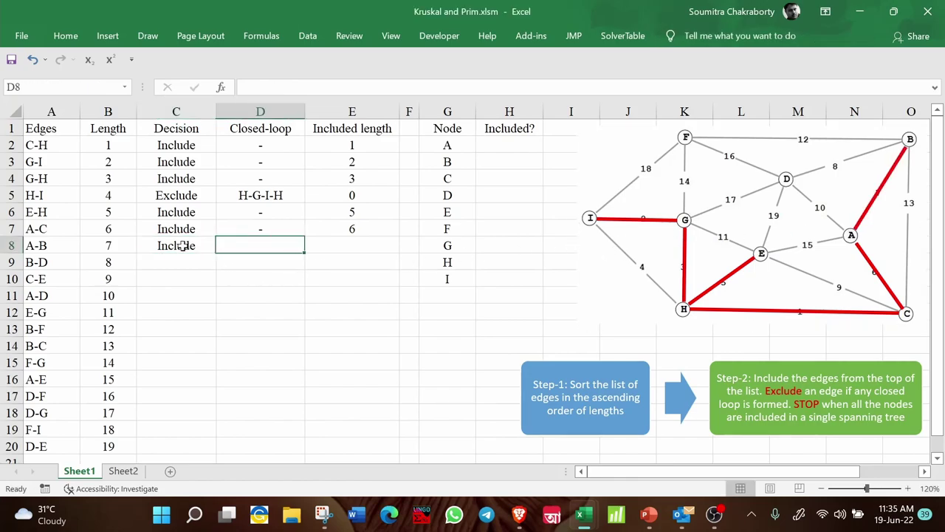
{"action": "type", "text": "-"}
{"action": "key", "text": "Tab"}
{"action": "type", "text": "7"}
{"action": "key", "text": "Tab"}
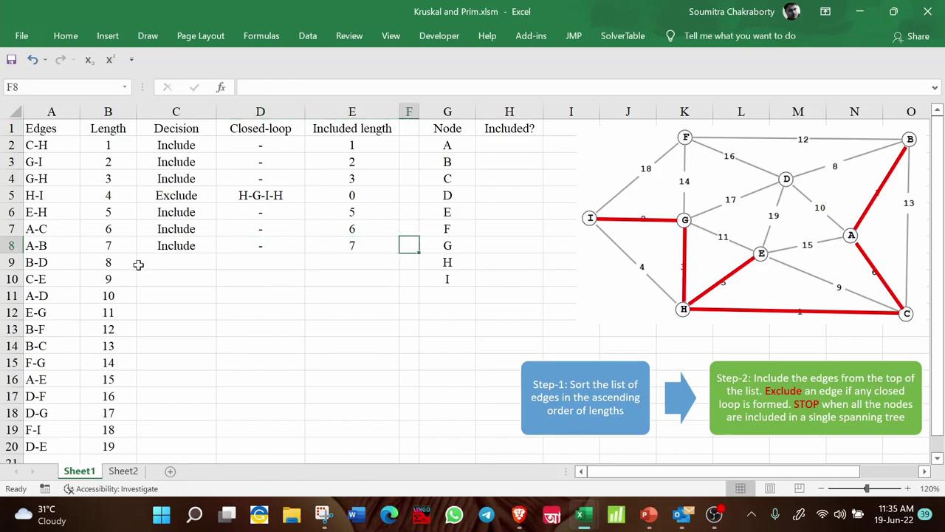
Mark the end nodes of edge C-H, nodes C and H, as included with a 1 in the node table.
{"action": "left_click", "coordinate": [161, 264]}
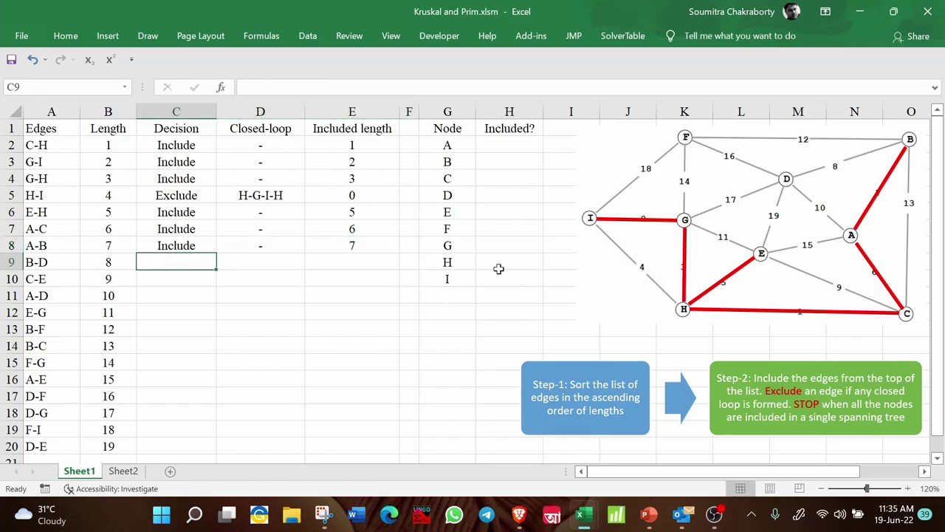
{"action": "left_click_drag", "start_coordinate": [506, 147], "coordinate": [504, 280]}
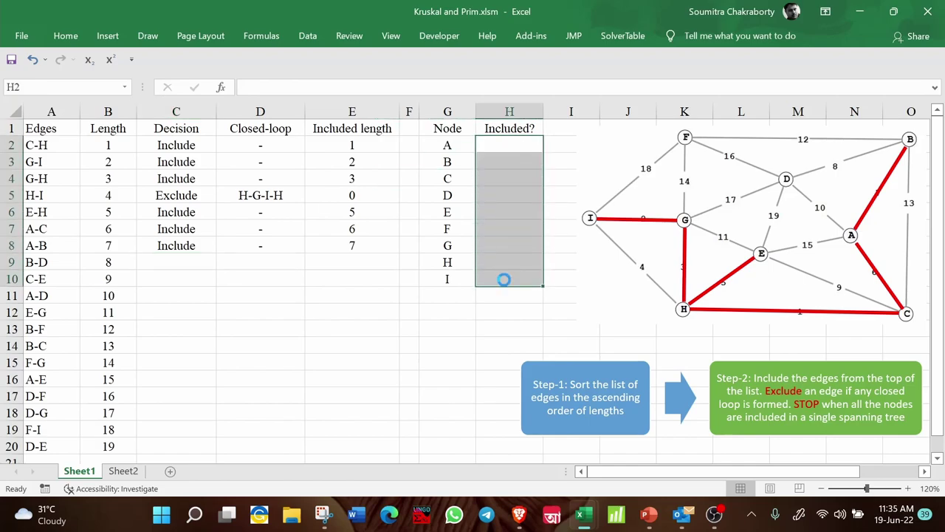
{"action": "left_click", "coordinate": [502, 212]}
{"action": "left_click", "coordinate": [503, 147]}
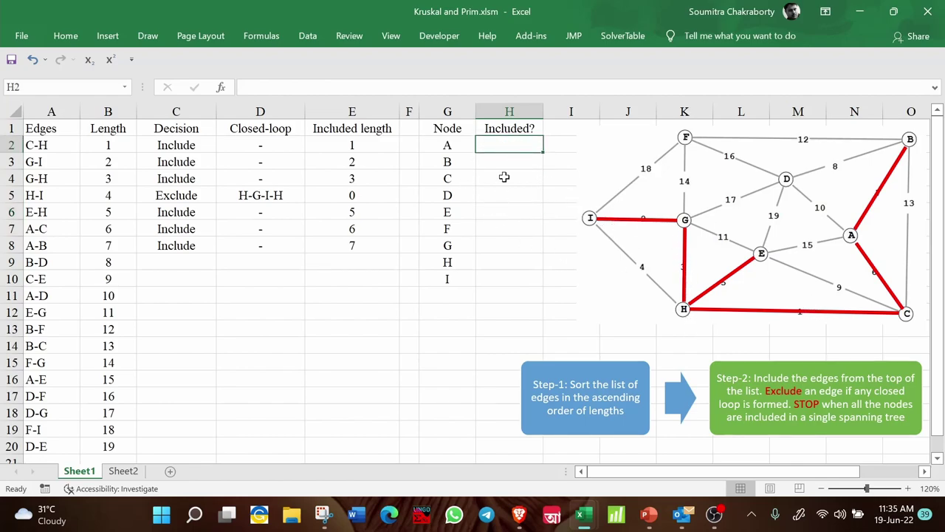
{"action": "key", "text": "Down"}
{"action": "key", "text": "Down"}
{"action": "type", "text": "1"}
{"action": "left_click", "coordinate": [516, 254]}
{"action": "type", "text": "1"}
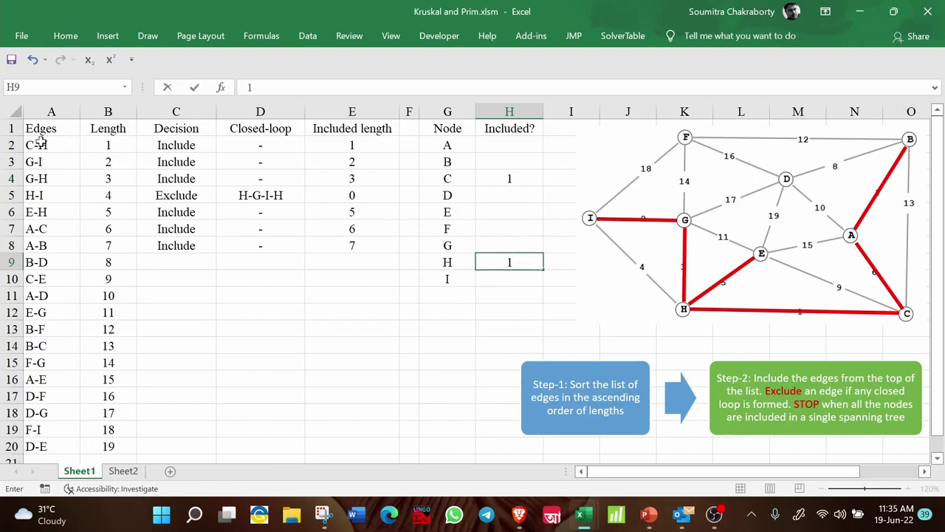
Mark the end nodes of edge G-I, nodes G and I, as included with a 1 in the node table.
{"action": "left_click", "coordinate": [510, 244]}
{"action": "type", "text": "1"}
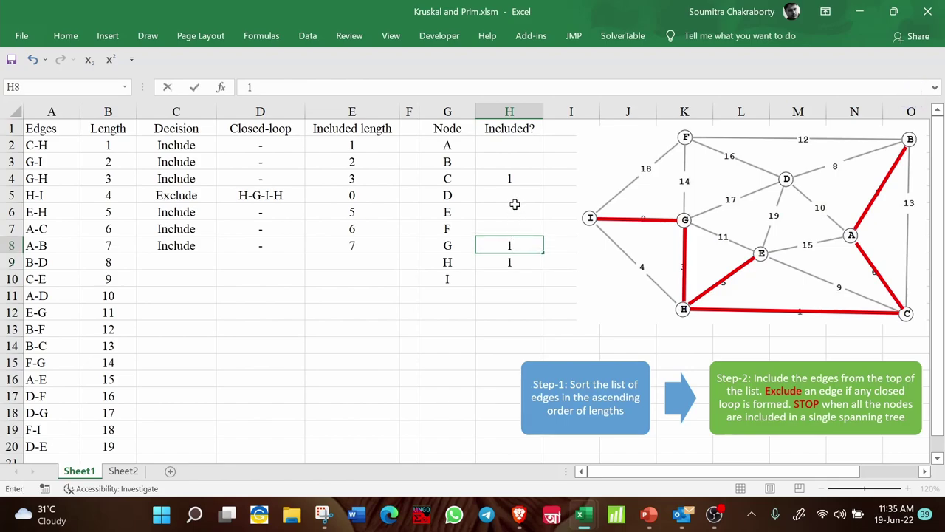
{"action": "left_click", "coordinate": [508, 281]}
{"action": "type", "text": "1"}
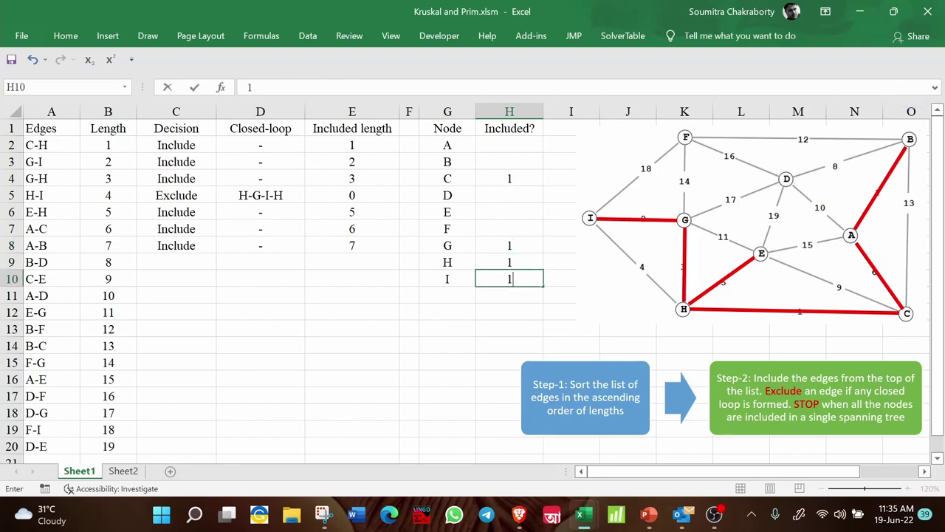
{"action": "key", "text": "Up"}
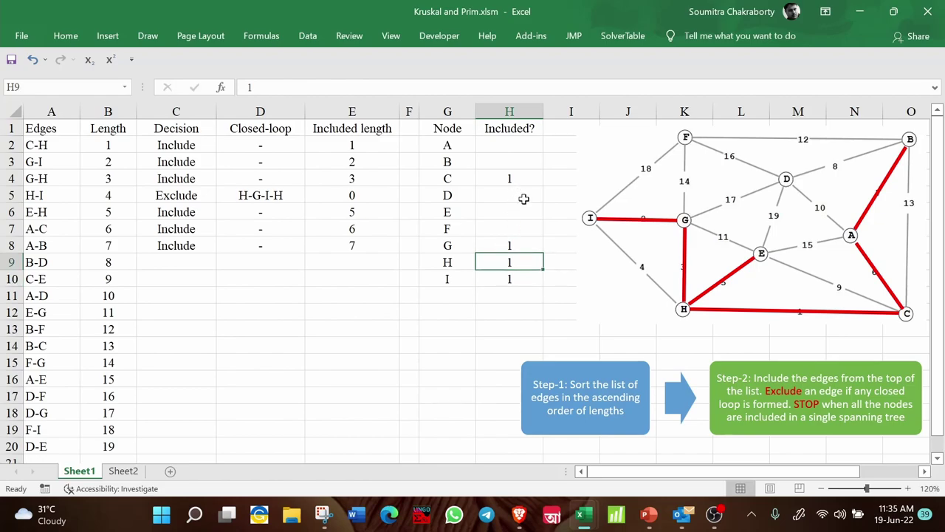
Mark nodes E, A and B as included with a 1 each in the node table.
{"action": "left_click", "coordinate": [491, 214]}
{"action": "type", "text": "1"}
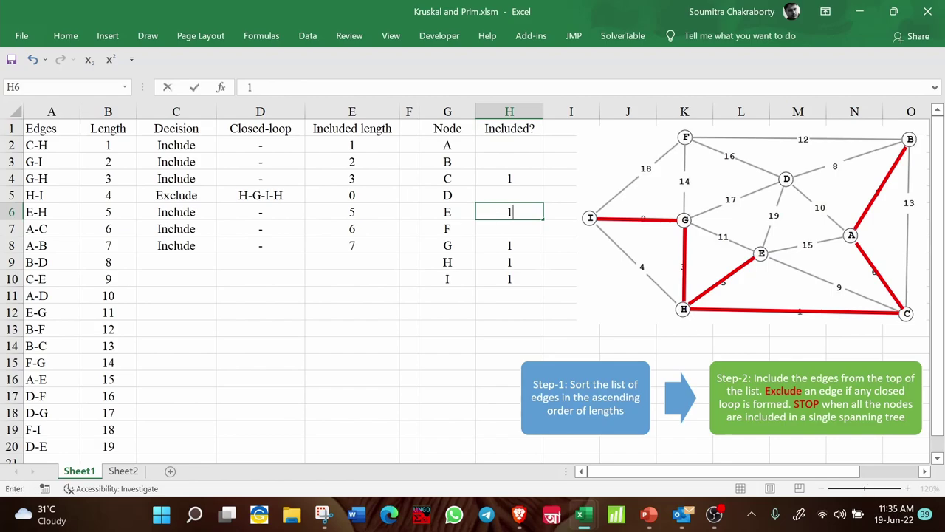
{"action": "left_click", "coordinate": [500, 147]}
{"action": "type", "text": "1"}
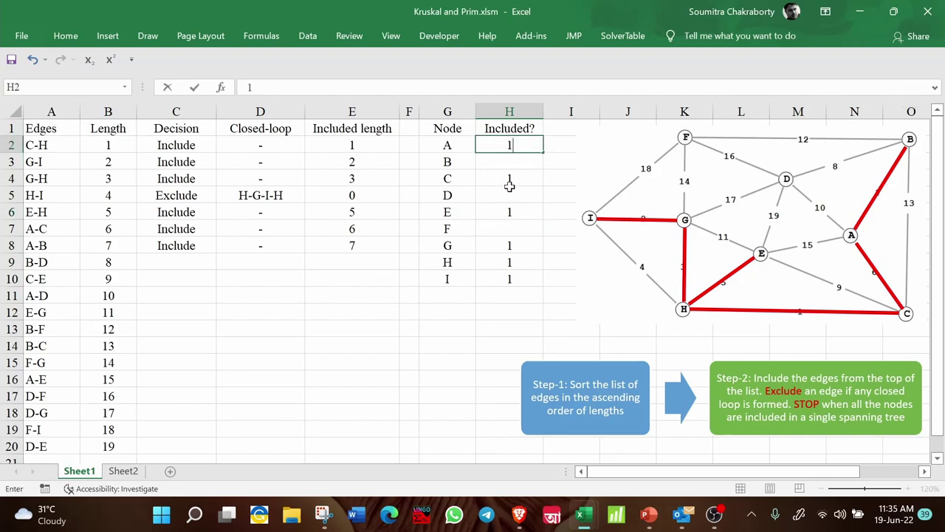
{"action": "left_click", "coordinate": [493, 160]}
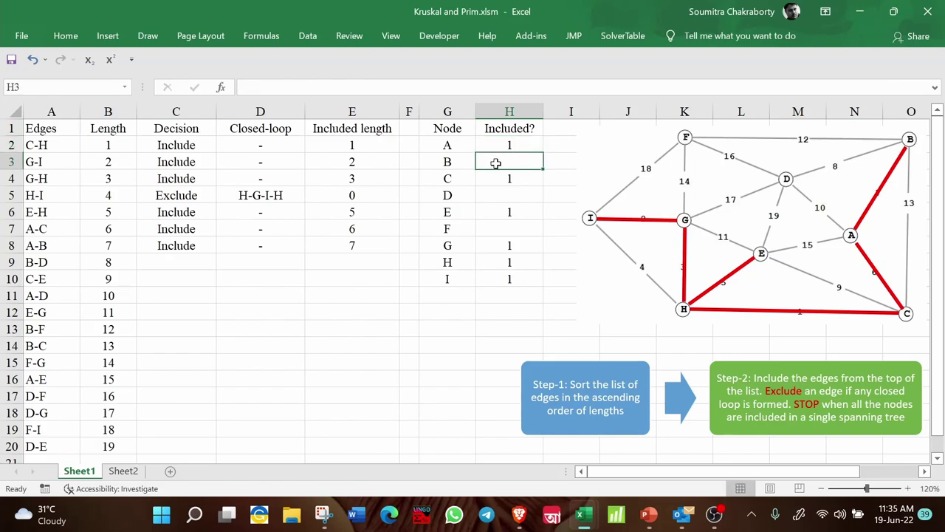
{"action": "type", "text": "1"}
{"action": "left_click", "coordinate": [512, 233]}
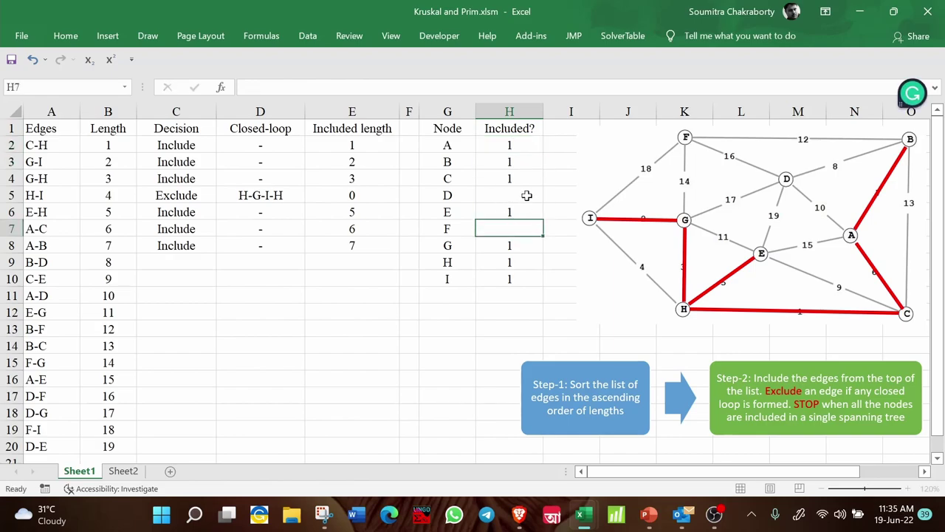
{"action": "left_click", "coordinate": [527, 195]}
{"action": "left_click", "coordinate": [513, 227]}
{"action": "left_click", "coordinate": [298, 279]}
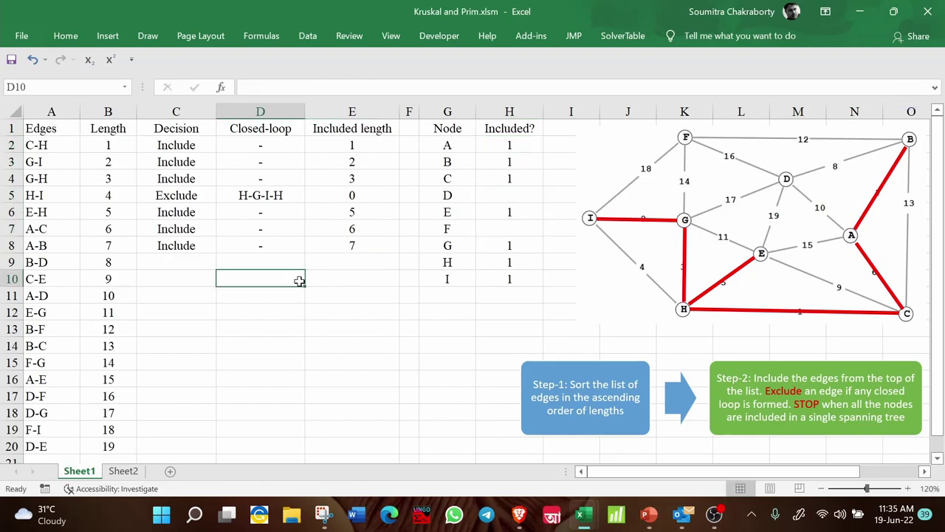
Paste another red line and fit it onto edge B-D in the diagram, from node B to node D.
{"action": "left_click", "coordinate": [195, 264]}
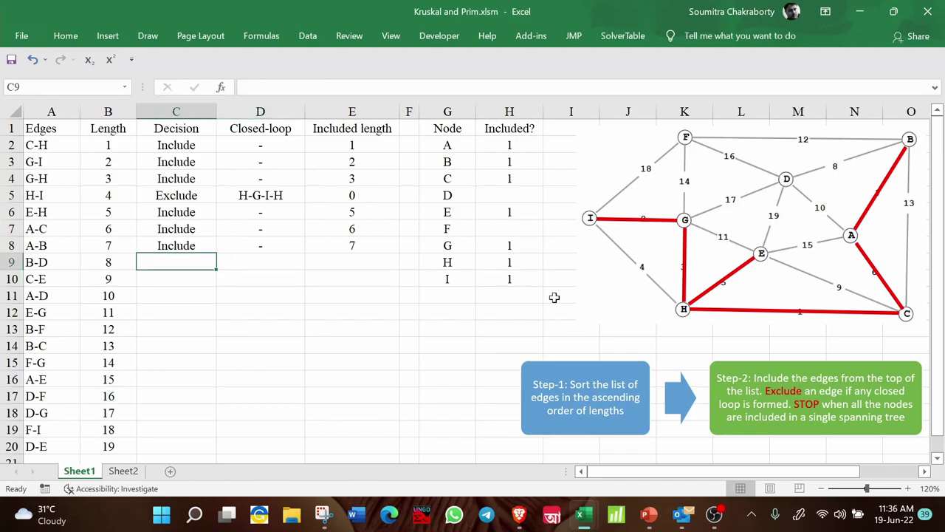
{"action": "left_click_drag", "start_coordinate": [543, 286], "coordinate": [624, 288]}
{"action": "left_click_drag", "start_coordinate": [544, 287], "coordinate": [905, 141]}
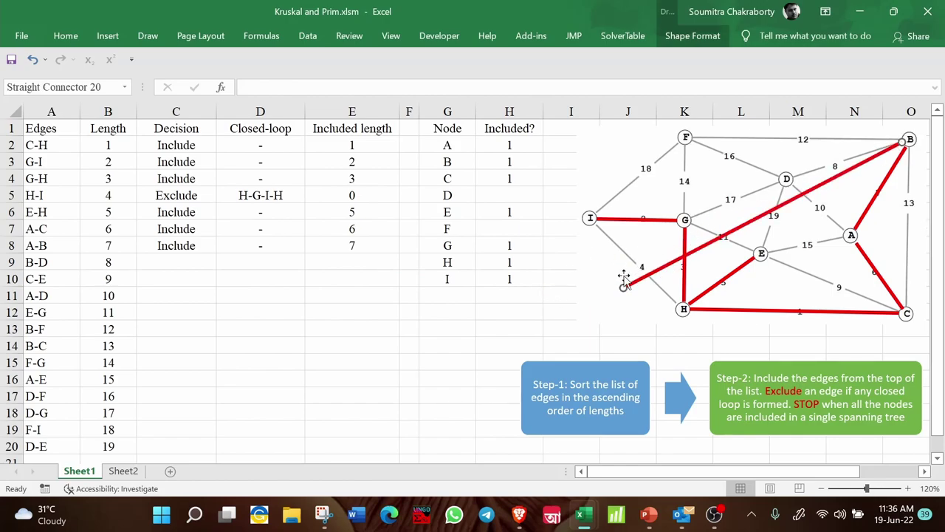
{"action": "left_click_drag", "start_coordinate": [620, 282], "coordinate": [789, 178]}
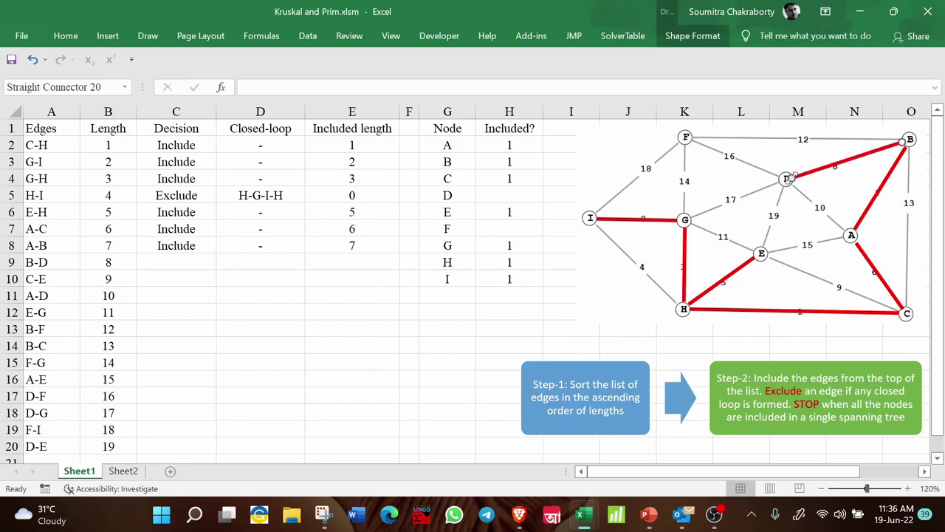
Fill in row 9 for edge B-D with decision Include, closed-loop "-" and included length 8, and mark node D as included with a 1.
{"action": "left_click", "coordinate": [183, 260]}
{"action": "type", "text": "Include"}
{"action": "key", "text": "Tab"}
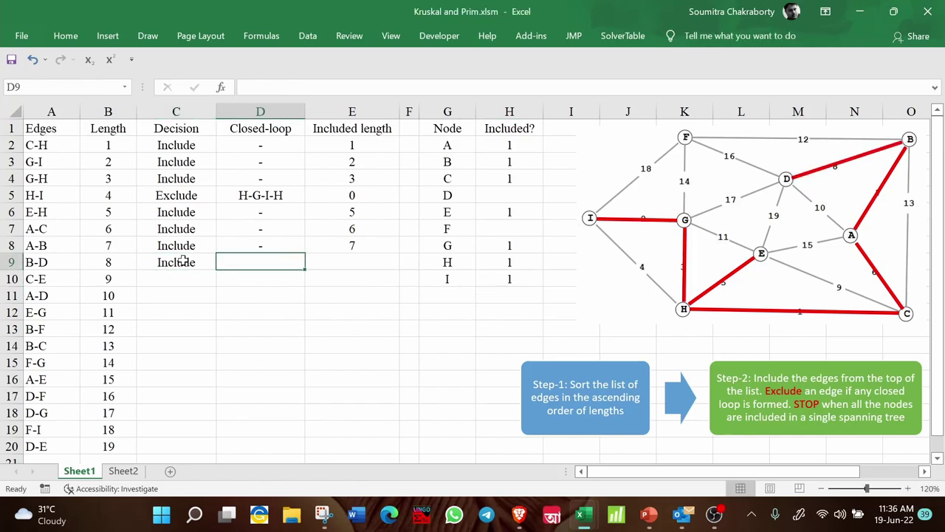
{"action": "type", "text": "-"}
{"action": "key", "text": "Tab"}
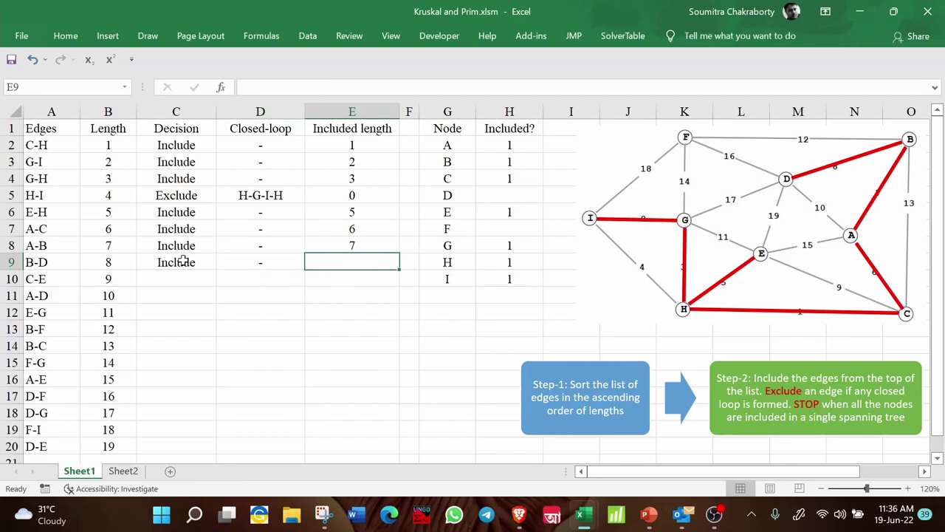
{"action": "type", "text": "8"}
{"action": "key", "text": "Tab"}
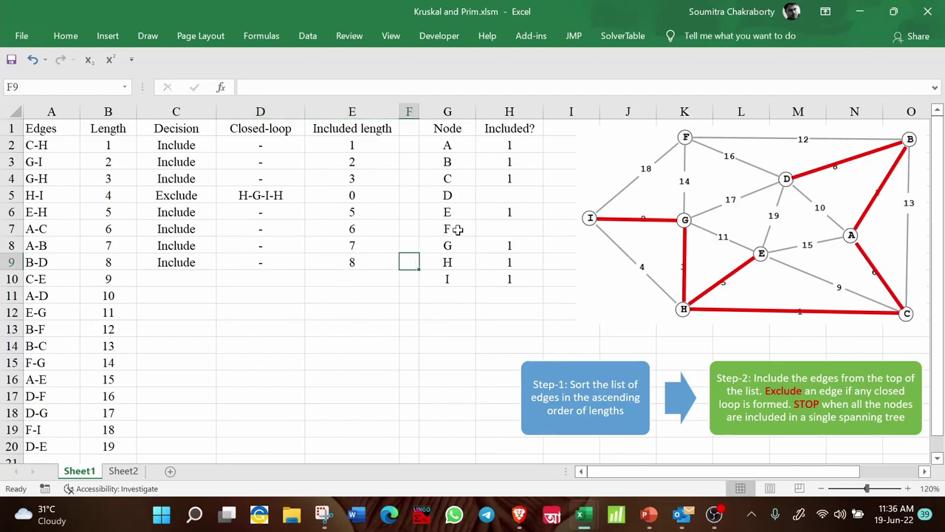
{"action": "left_click", "coordinate": [515, 194]}
{"action": "type", "text": "1"}
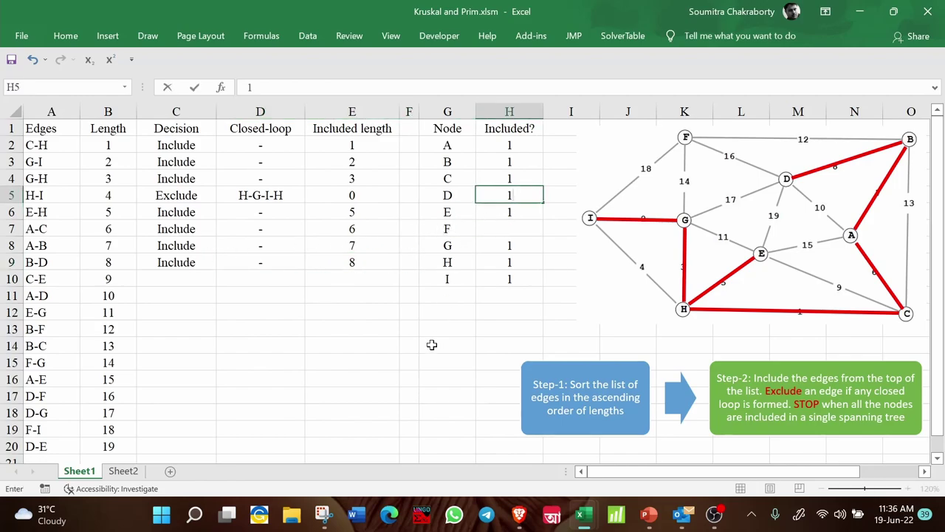
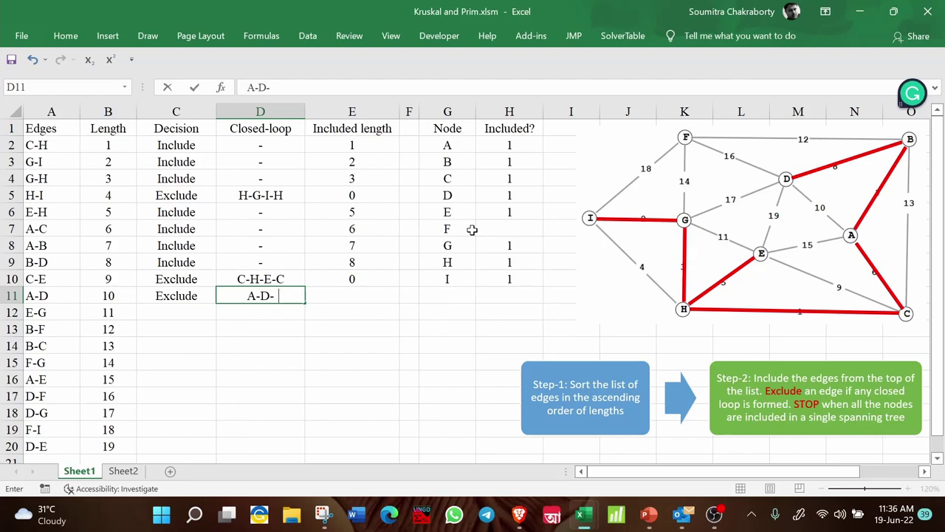
Complete row 11 for edge A-D with closed-loop A-D-B-A and included length 0.
{"action": "type", "text": "B-A"}
{"action": "key", "text": "Tab"}
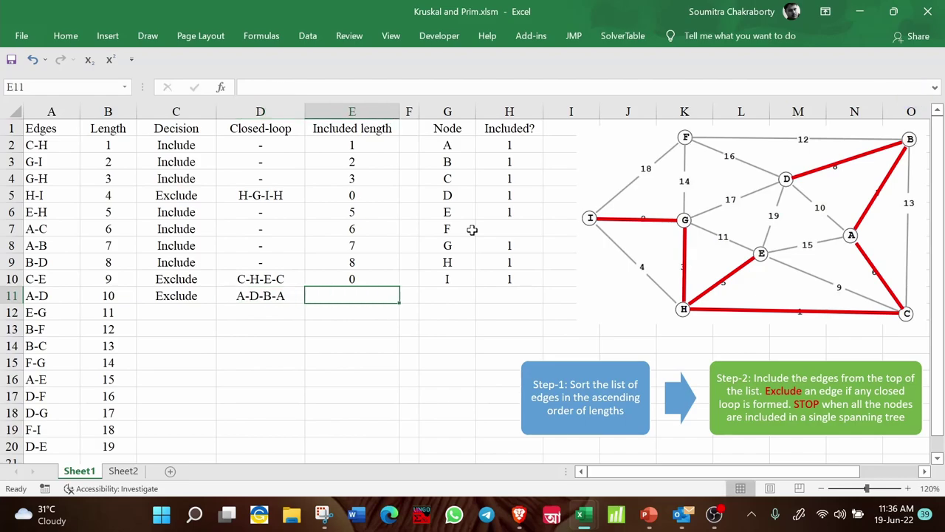
{"action": "type", "text": "0"}
{"action": "key", "text": "Return"}
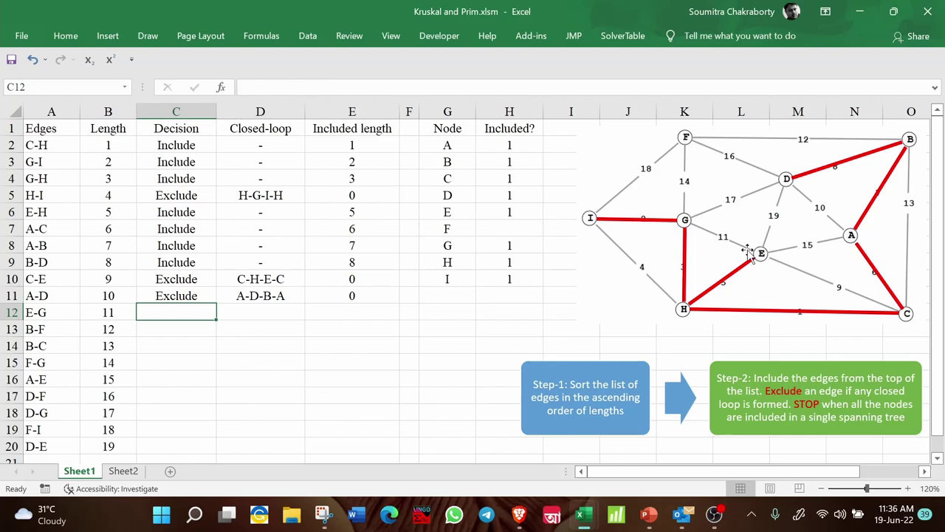
Fill in row 12 for edge E-G with decision Exclude, closed-loop E-G-H-E and included length 0.
{"action": "type", "text": "Exclude"}
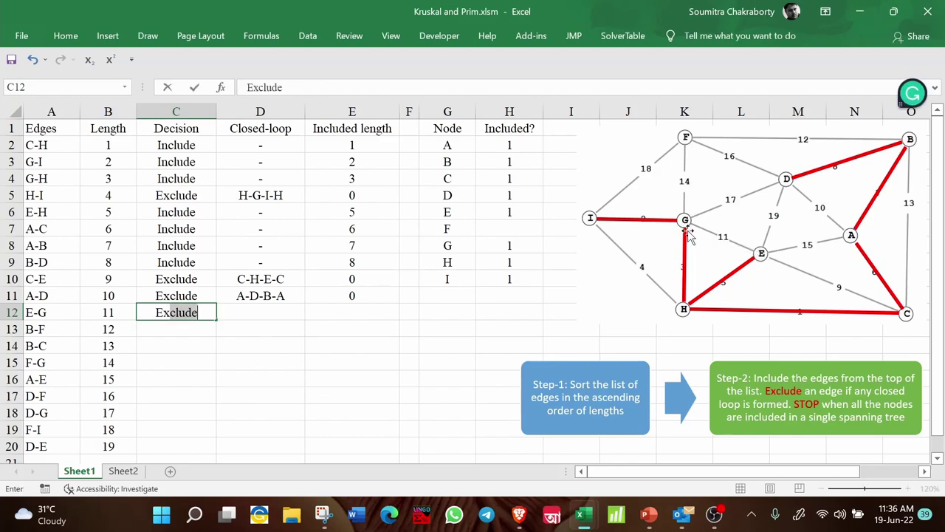
{"action": "key", "text": "Tab"}
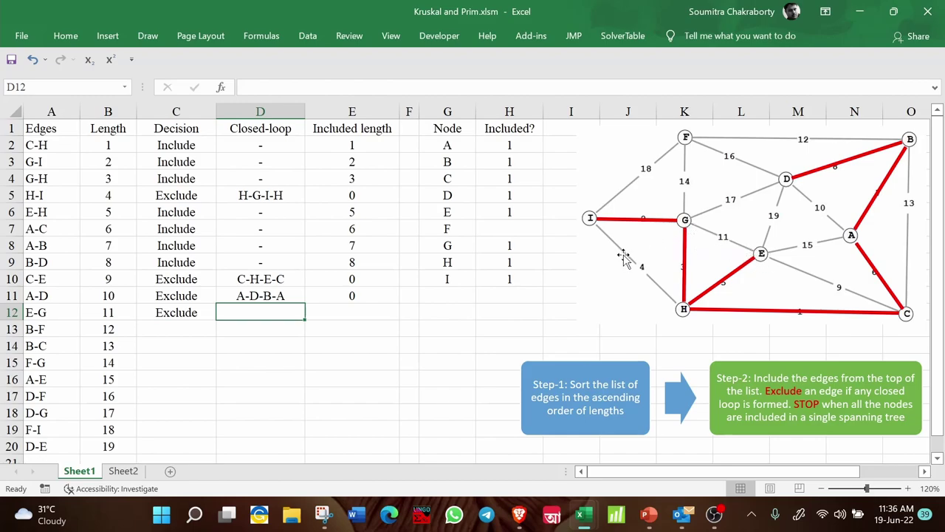
{"action": "type", "text": "E-G-"}
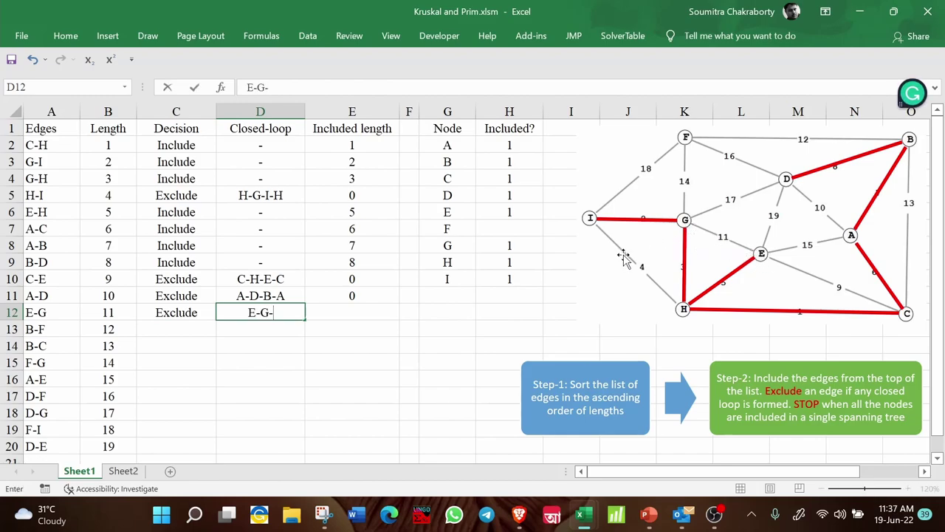
{"action": "type", "text": "H-E"}
{"action": "key", "text": "Tab"}
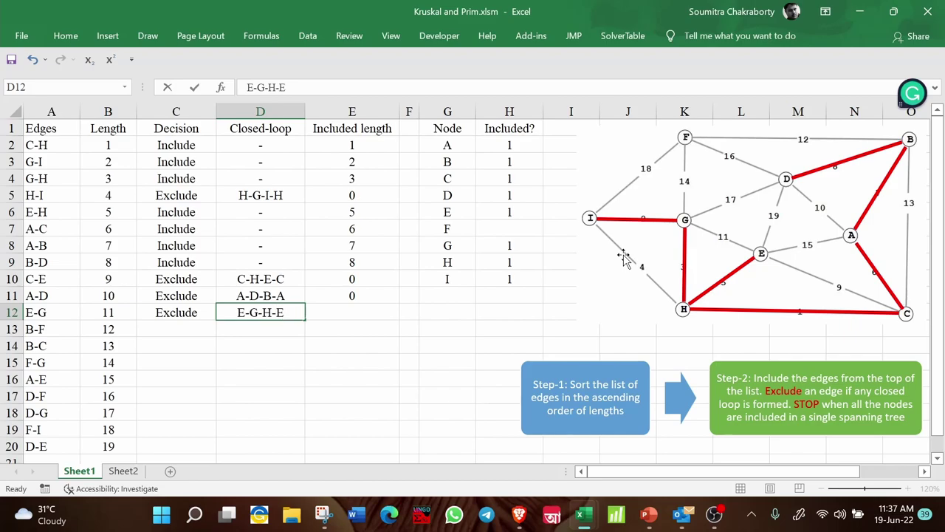
{"action": "key", "text": "F2"}
{"action": "type", "text": "0"}
{"action": "key", "text": "Return"}
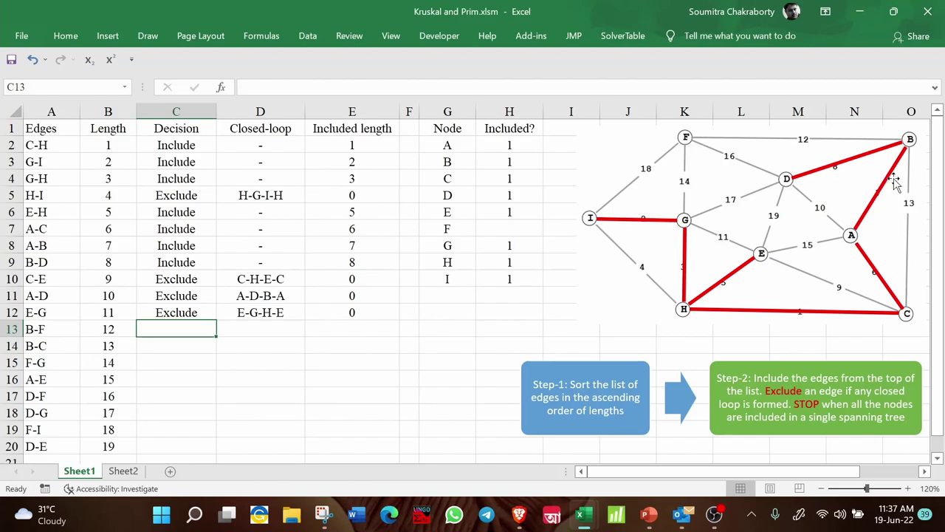
Paste another red line and fit it onto edge B-F in the diagram, from node F to node B.
{"action": "left_click", "coordinate": [714, 310]}
{"action": "left_click", "coordinate": [588, 319]}
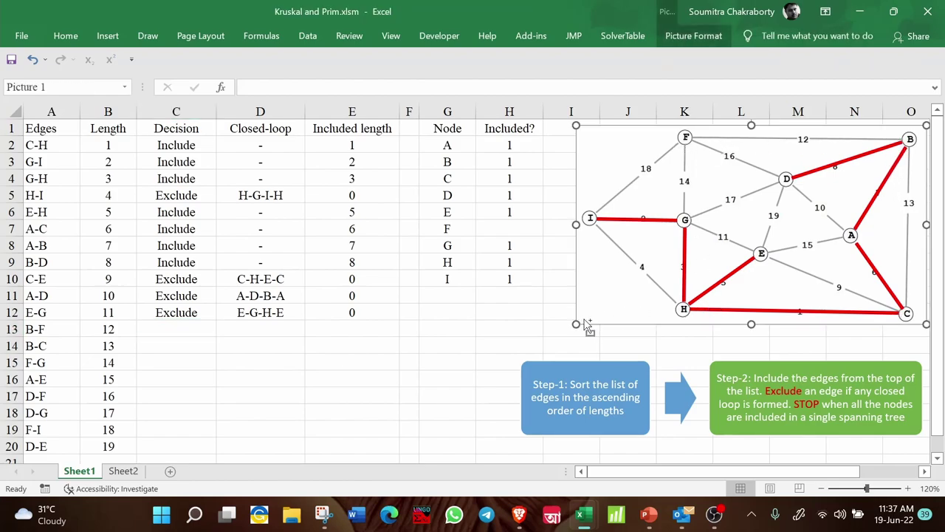
{"action": "left_click", "coordinate": [547, 315]}
{"action": "key", "text": "ctrl+v"}
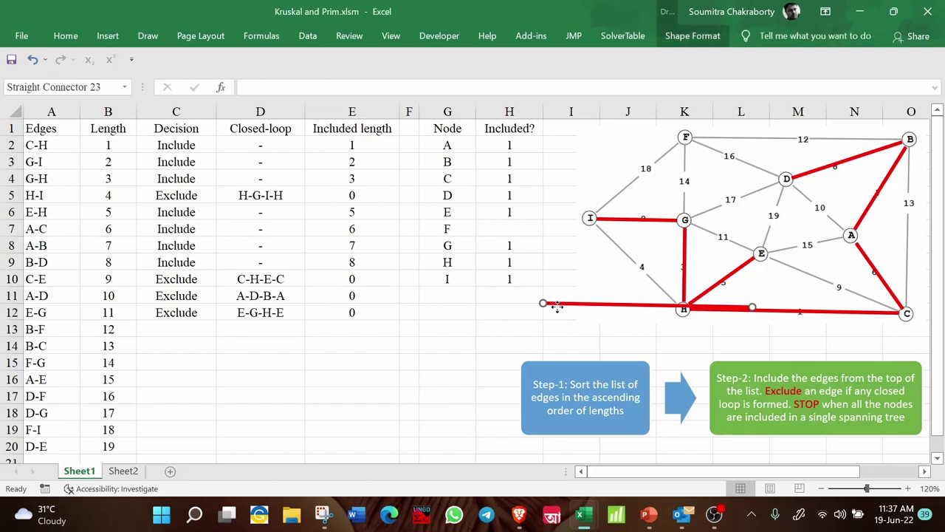
{"action": "left_click_drag", "start_coordinate": [555, 306], "coordinate": [703, 140]}
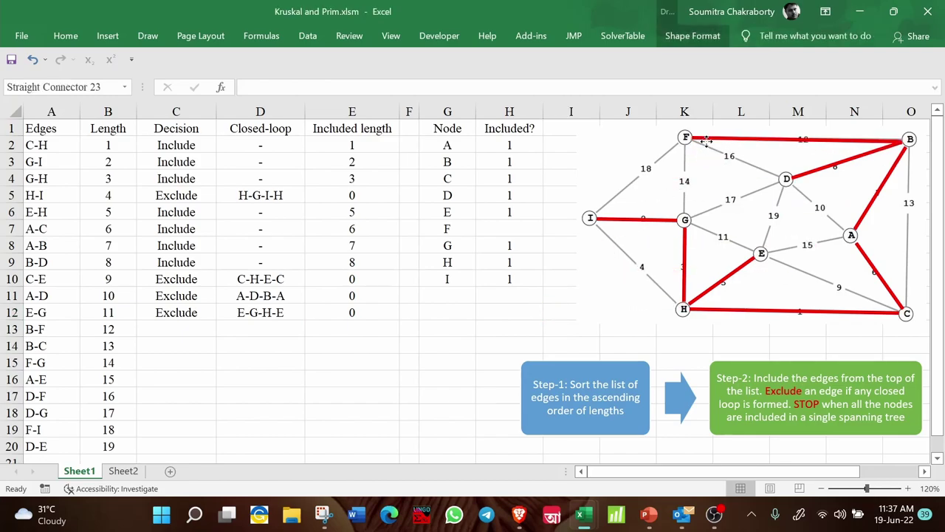
{"action": "left_click_drag", "start_coordinate": [901, 141], "coordinate": [899, 138]}
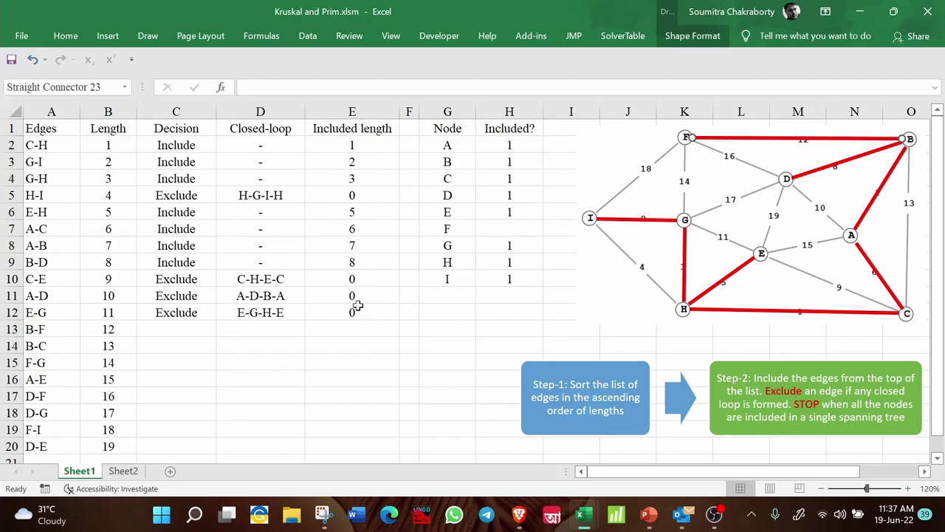
Fill in row 13 for edge B-F with decision Include, closed-loop "-" and included length 12.
{"action": "left_click", "coordinate": [193, 330]}
{"action": "type", "text": "Include"}
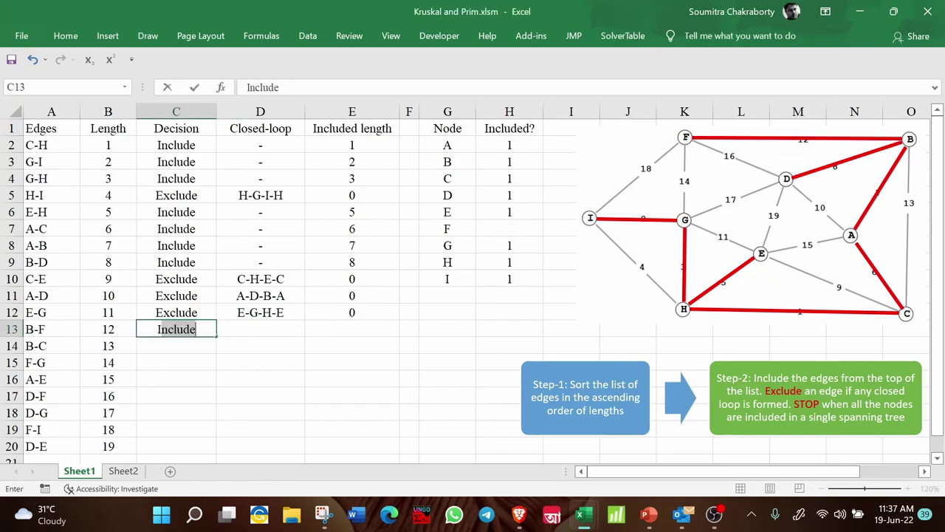
{"action": "key", "text": "Tab"}
{"action": "type", "text": "-"}
{"action": "key", "text": "Tab"}
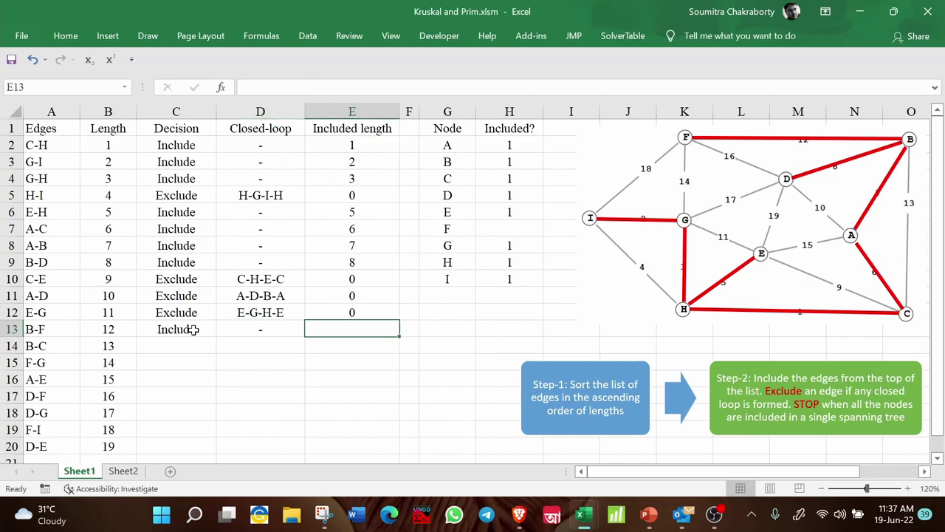
{"action": "type", "text": "12"}
{"action": "key", "text": "Return"}
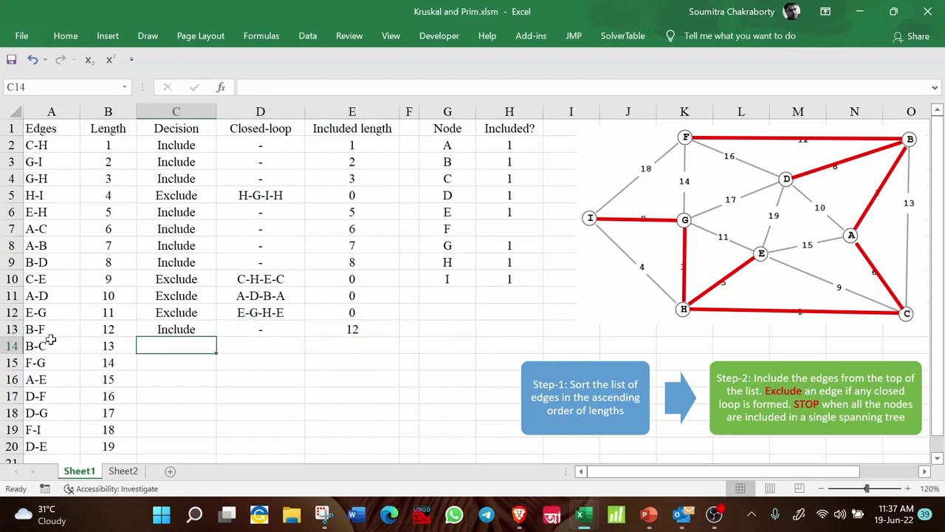
Change the decision for edge B-F in row 13 to "Include & Stop".
{"action": "left_click", "coordinate": [200, 331]}
{"action": "double_click", "coordinate": [200, 331]}
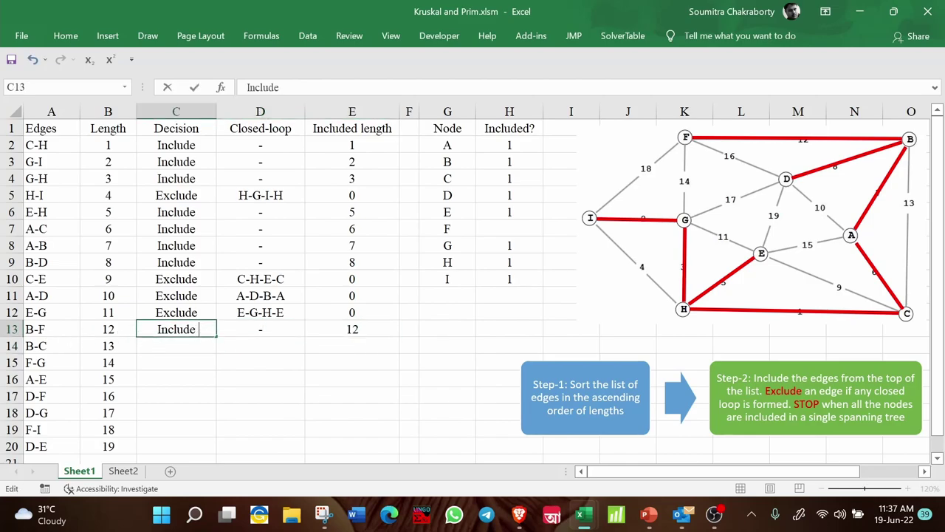
{"action": "type", "text": "&"}
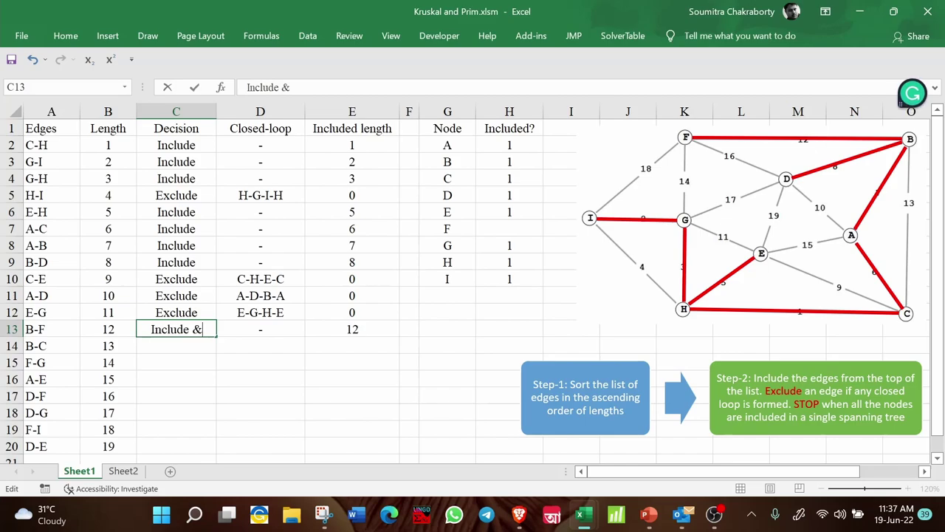
{"action": "type", "text": " STop"}
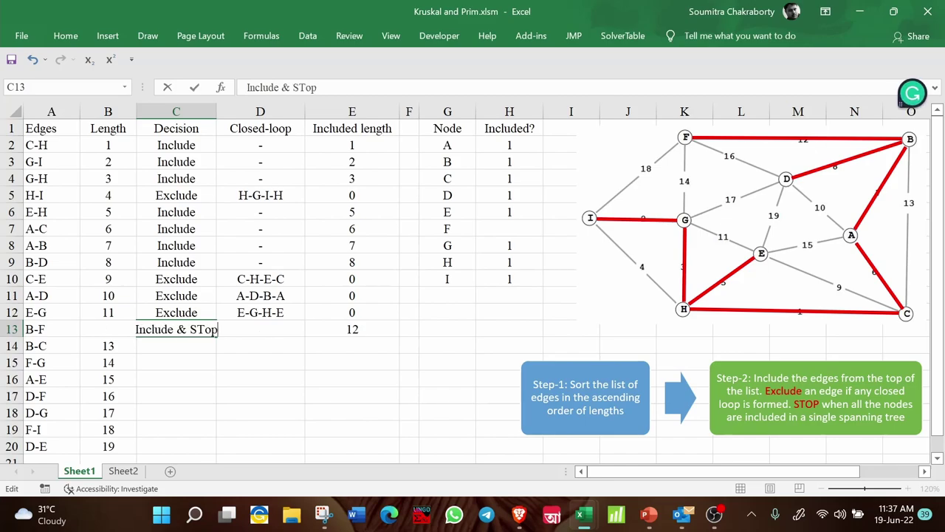
{"action": "key", "text": "Delete"}
{"action": "type", "text": "t"}
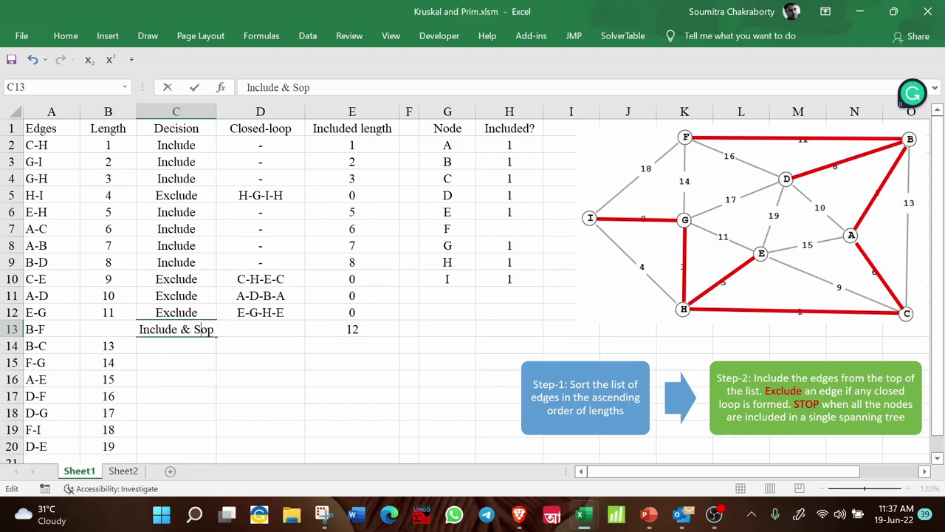
{"action": "key", "text": "Return"}
{"action": "left_click", "coordinate": [351, 364]}
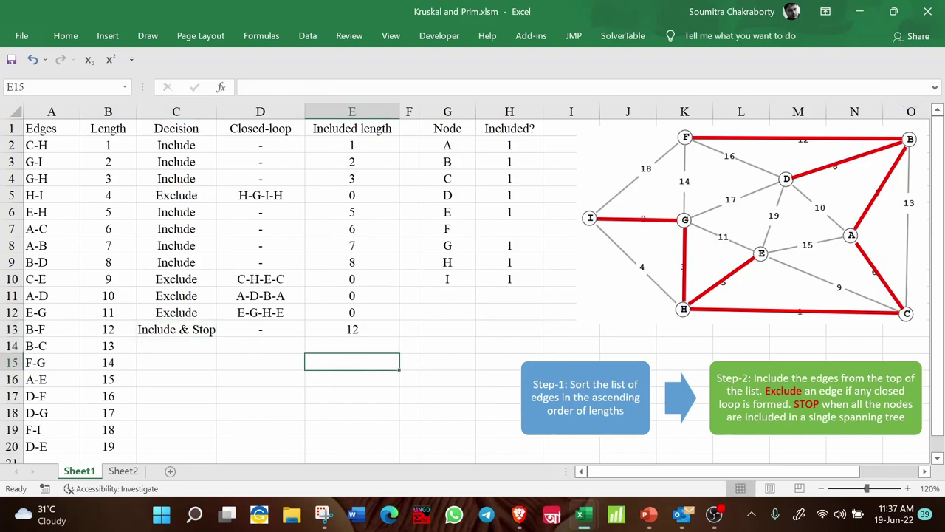
Mark node F as included with a 1 in the node table.
{"action": "left_click_drag", "start_coordinate": [728, 417], "coordinate": [901, 427]}
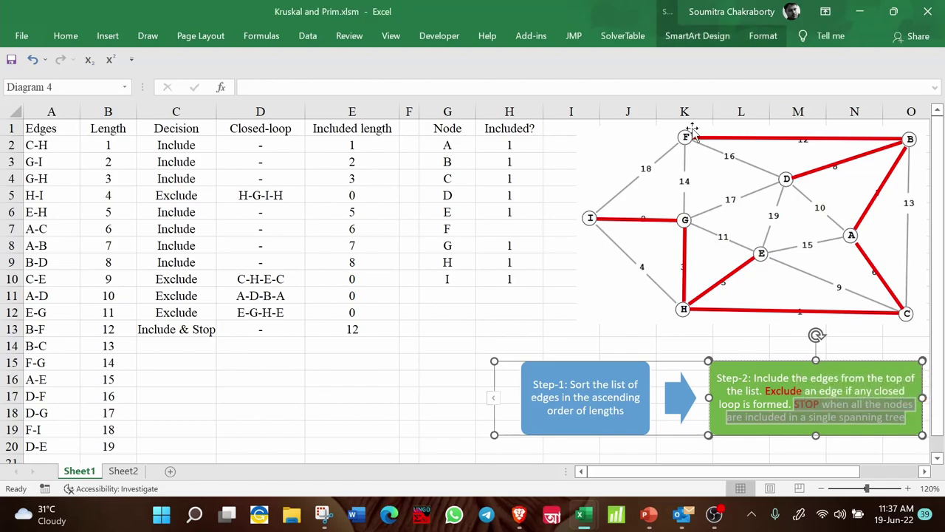
{"action": "left_click", "coordinate": [505, 229]}
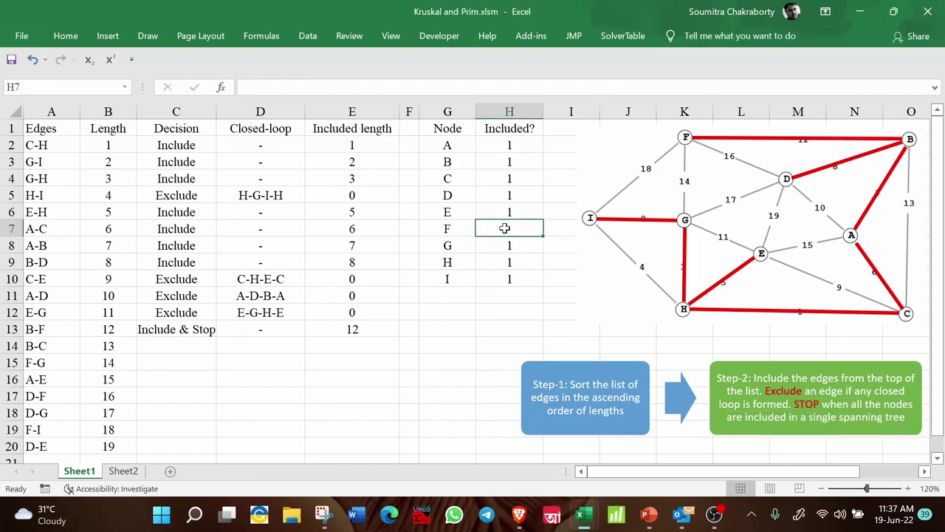
{"action": "type", "text": "1"}
{"action": "key", "text": "Return"}
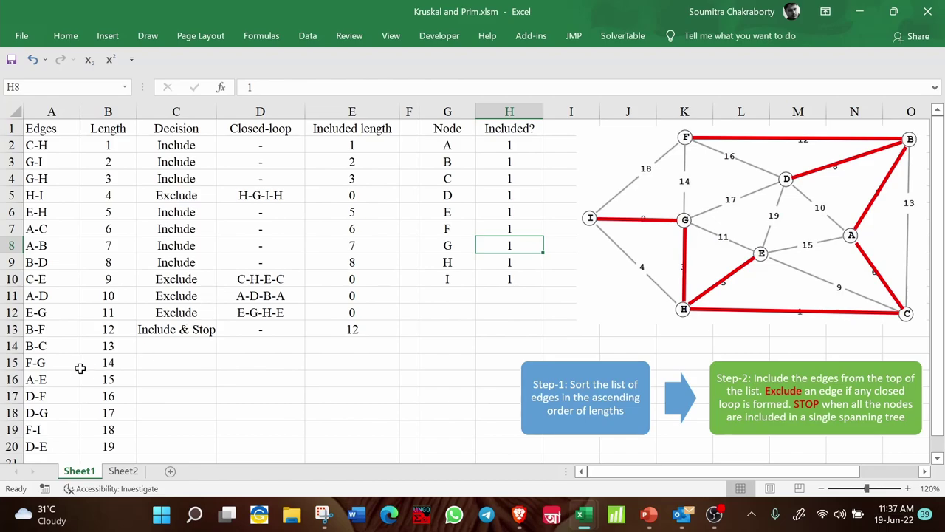
Clear the remaining undecided edges B-C through D-E and their lengths from rows 14 to 20.
{"action": "left_click_drag", "start_coordinate": [42, 346], "coordinate": [126, 443]}
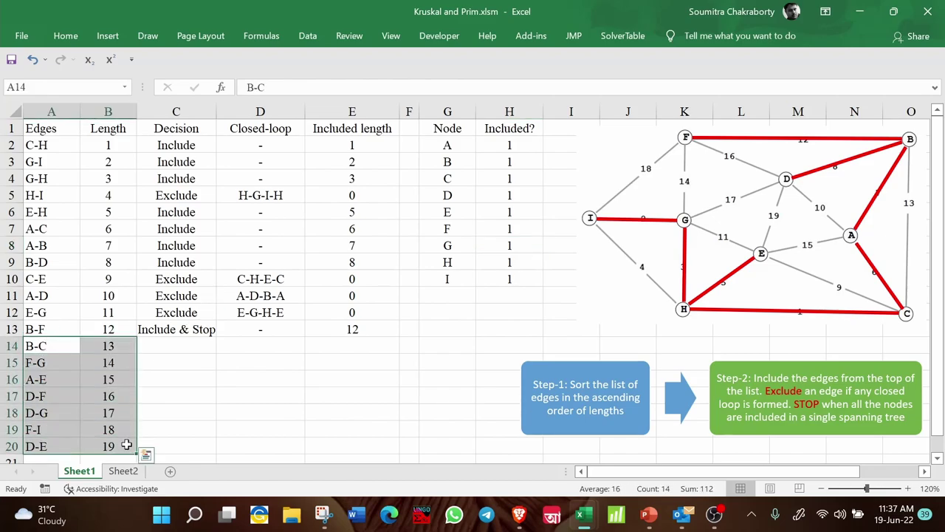
{"action": "key", "text": "Delete"}
{"action": "left_click", "coordinate": [244, 389]}
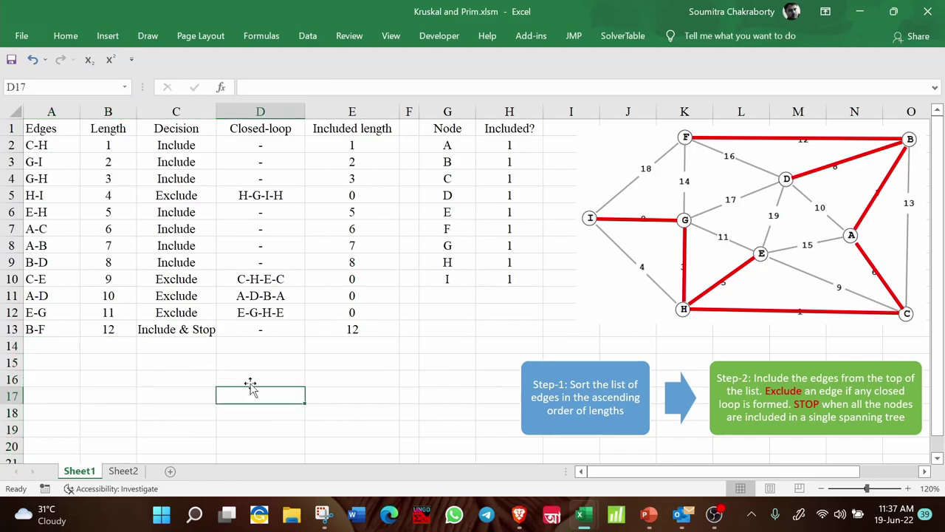
Add a "Total" label in D14 and sum the included lengths E2:E13 in E14.
{"action": "left_click", "coordinate": [274, 351]}
{"action": "type", "text": "Total"}
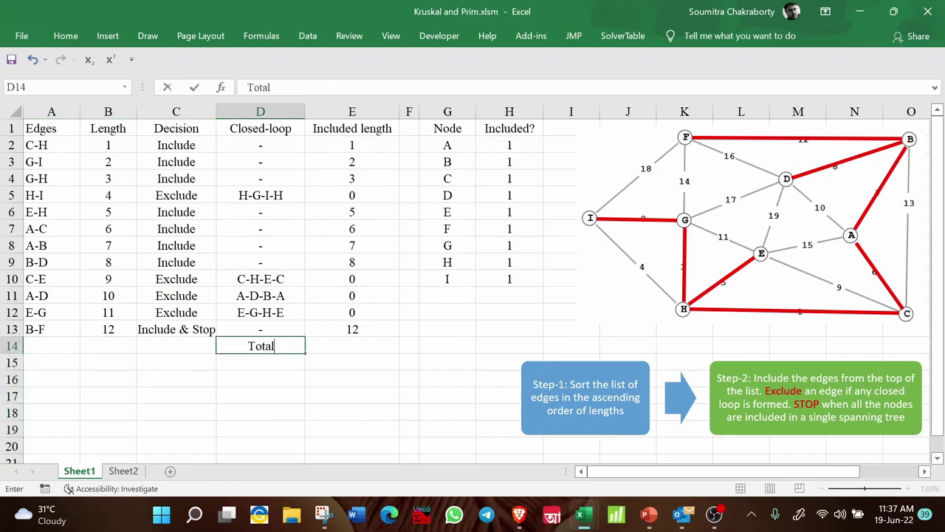
{"action": "key", "text": "Tab"}
{"action": "type", "text": "=sum("}
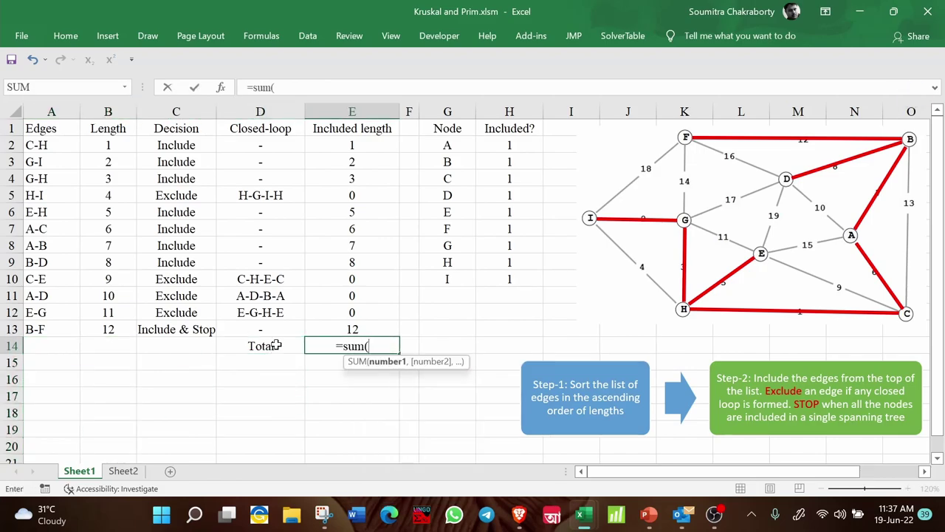
{"action": "left_click_drag", "start_coordinate": [351, 144], "coordinate": [353, 324]}
{"action": "key", "text": "Return"}
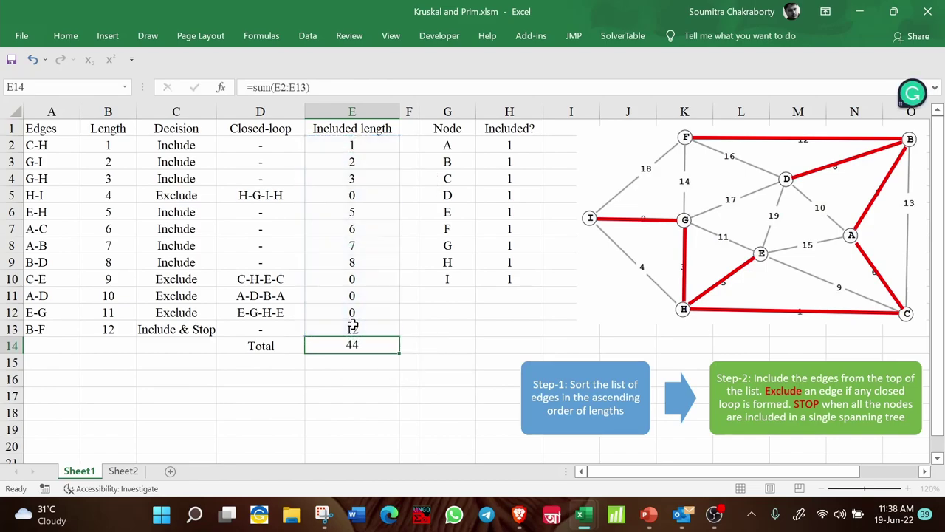
Highlight the total included length in E14 with an orange fill.
{"action": "left_click", "coordinate": [376, 344]}
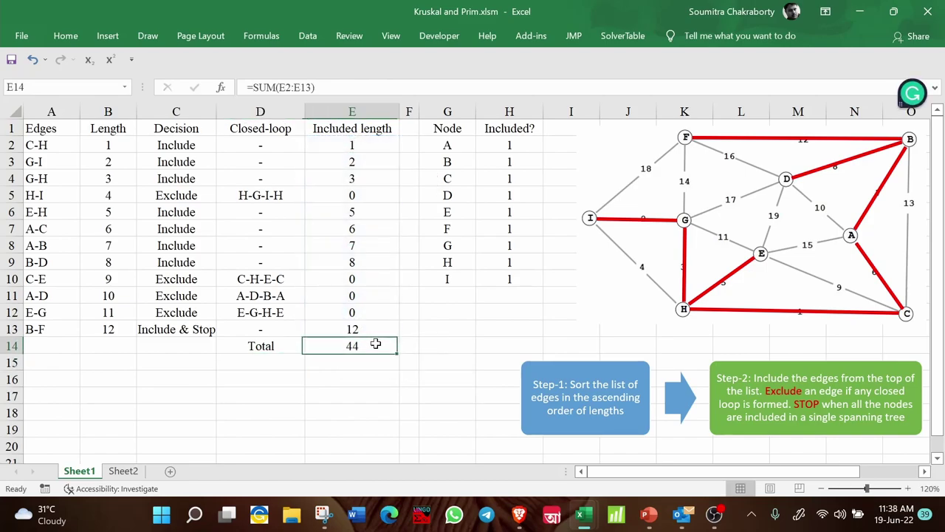
{"action": "left_click", "coordinate": [66, 35]}
{"action": "left_click", "coordinate": [179, 85]}
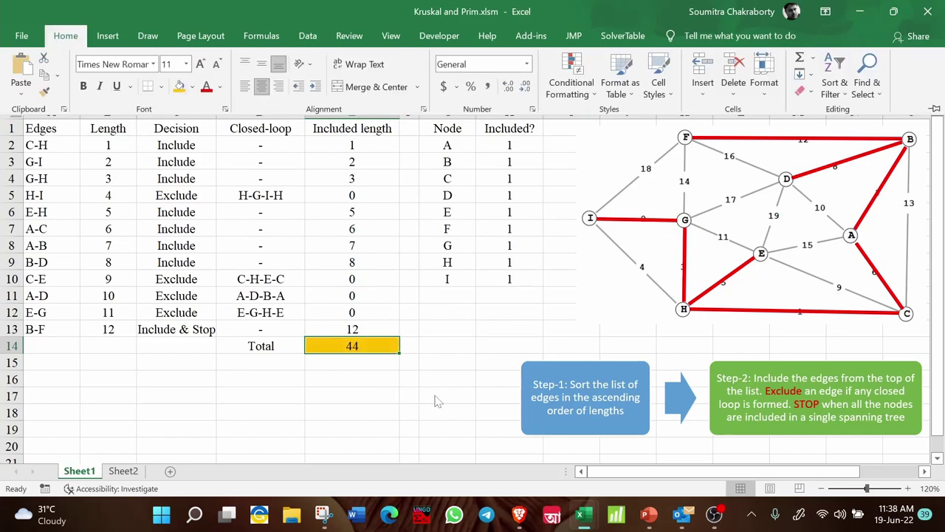
{"action": "left_click", "coordinate": [482, 375]}
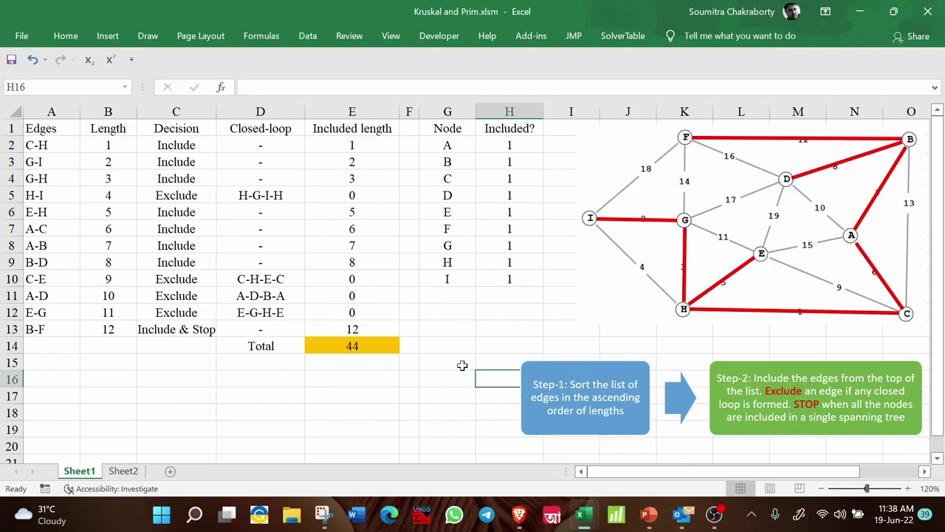
{"action": "left_click", "coordinate": [451, 374]}
{"action": "left_click", "coordinate": [373, 341]}
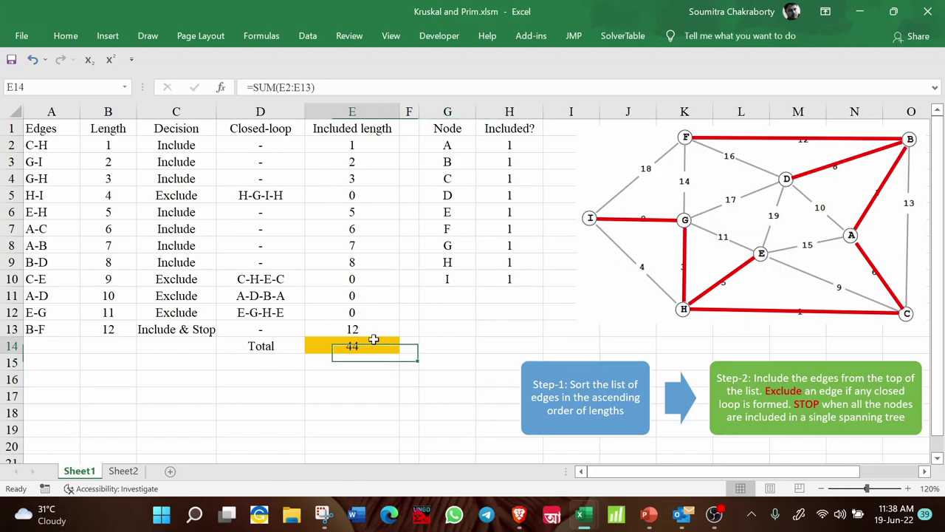
{"action": "left_click", "coordinate": [571, 341]}
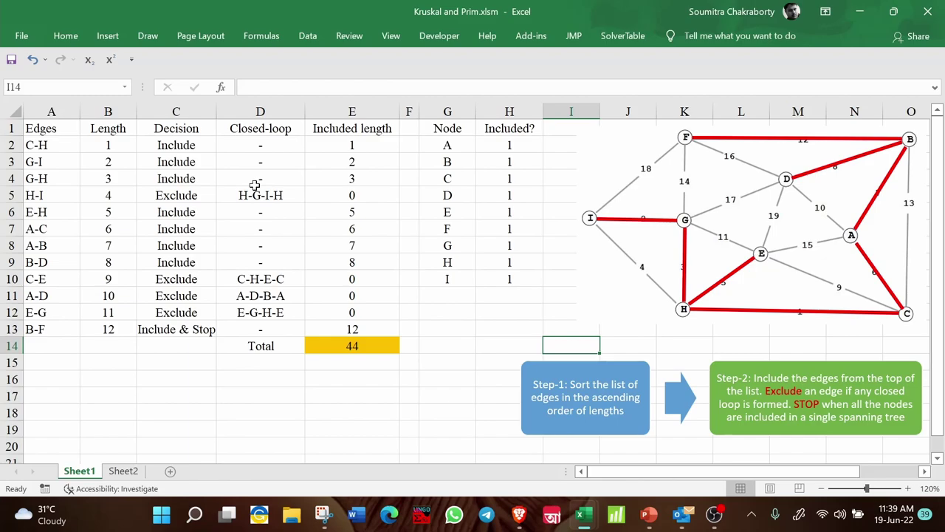
{"action": "left_click_drag", "start_coordinate": [108, 145], "coordinate": [105, 328]}
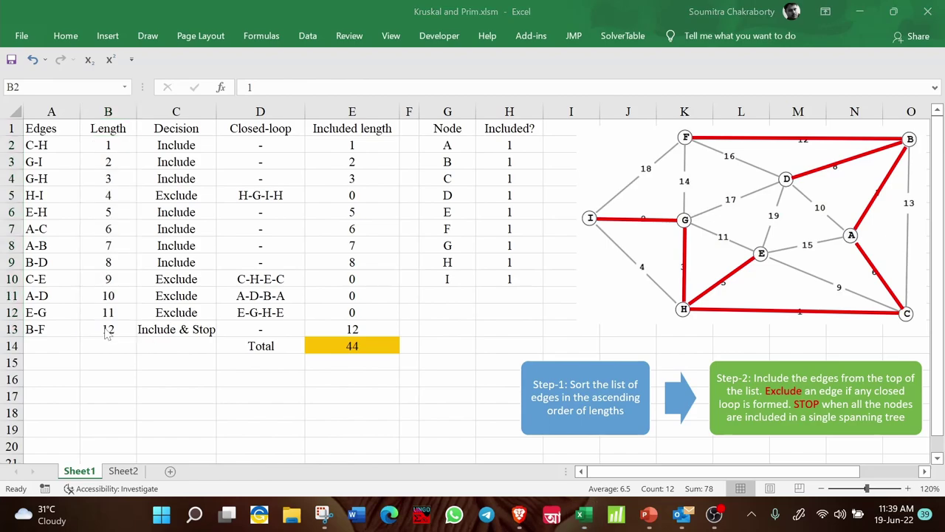
{"action": "left_click", "coordinate": [328, 410]}
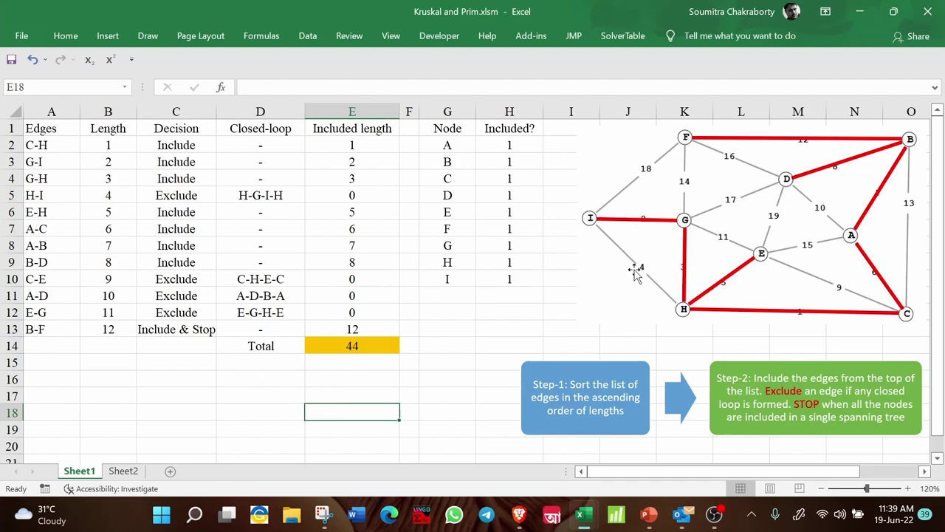
{"action": "left_click", "coordinate": [473, 377]}
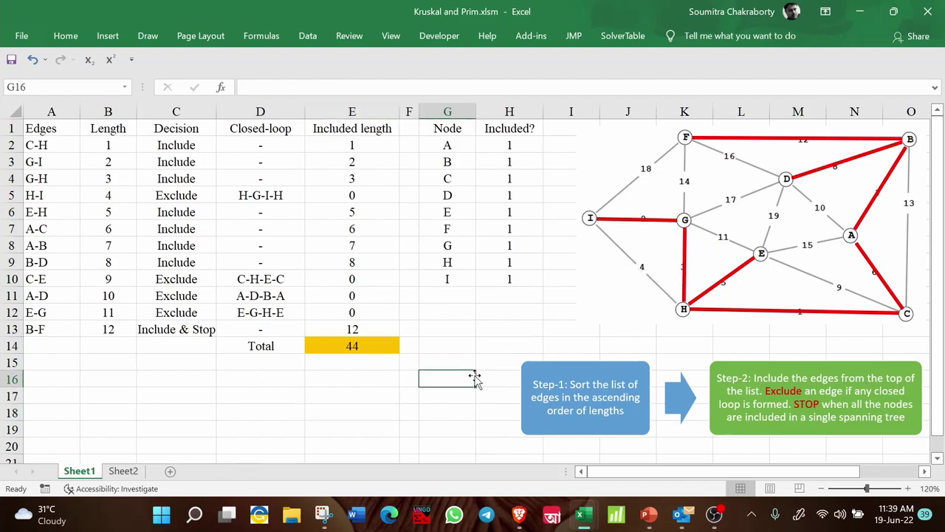